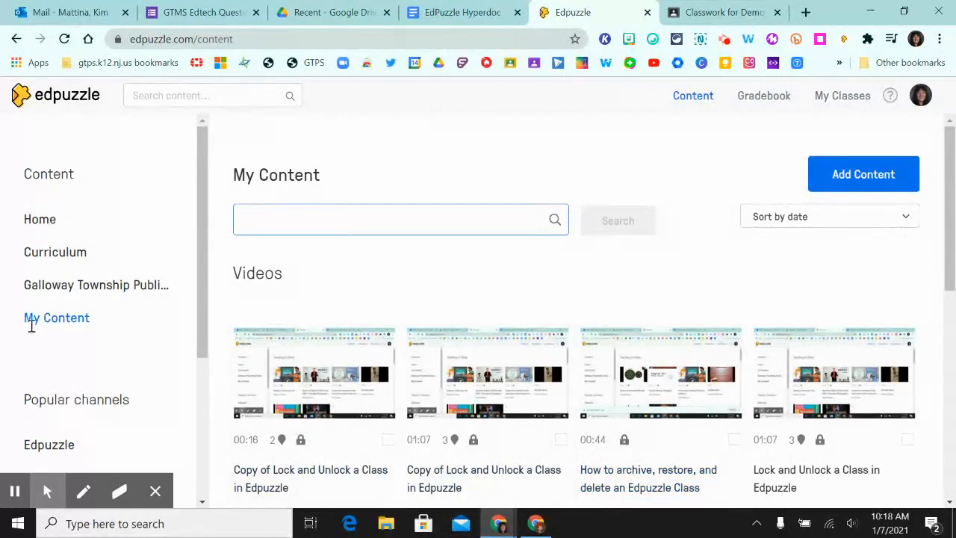
Step: Open the first video "Copy of Lock and Unlock a Class in Edpuzzle" from My Content and bring up its class assignment settings
left_click(58, 325)
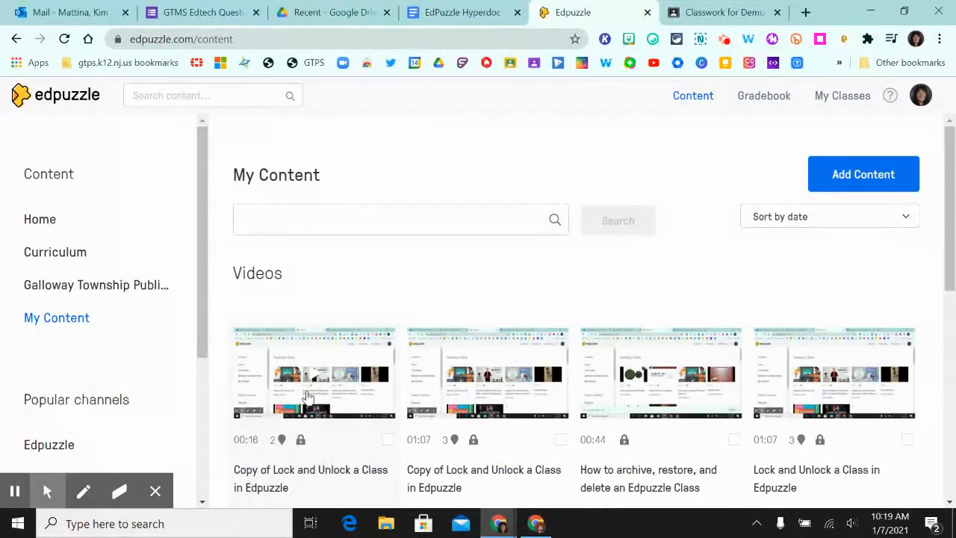
scroll(306, 396, "down", 1)
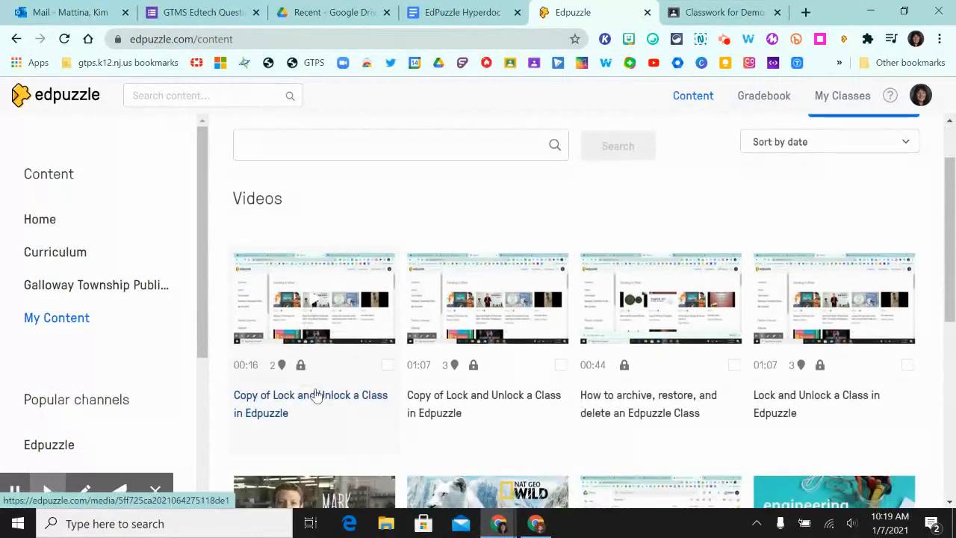
left_click(315, 396)
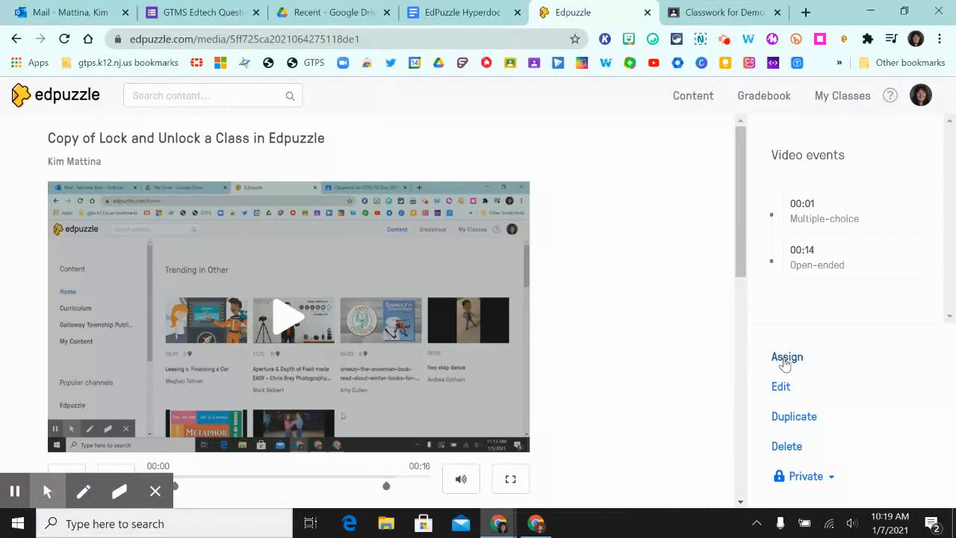
left_click(785, 358)
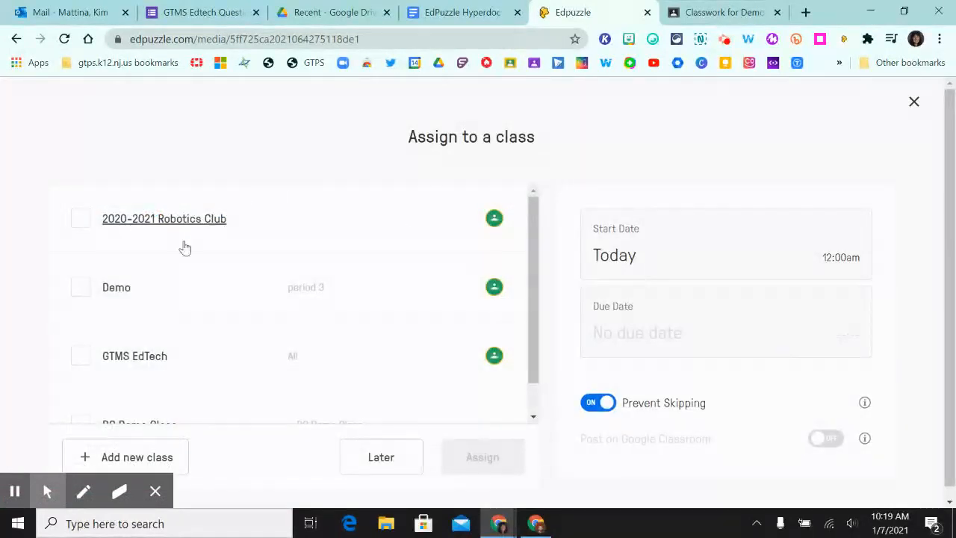
left_click(156, 491)
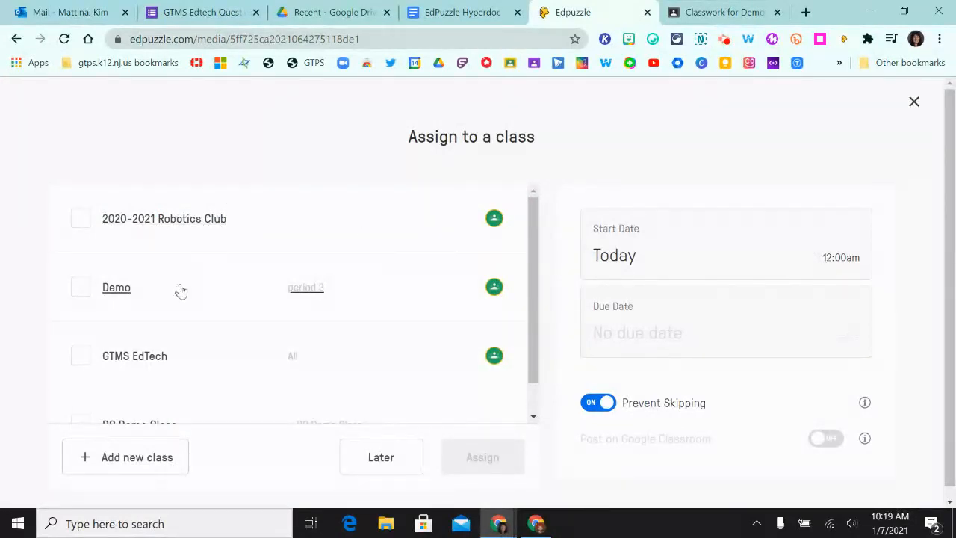
Step: Select the Demo period 3 class for the assignment and set its due date to January 8, 2021
left_click(81, 289)
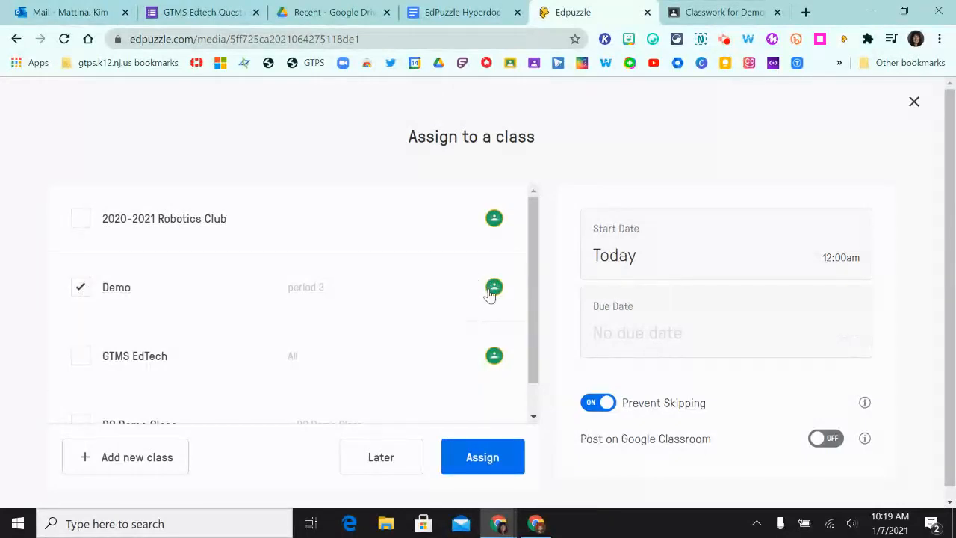
left_click(614, 329)
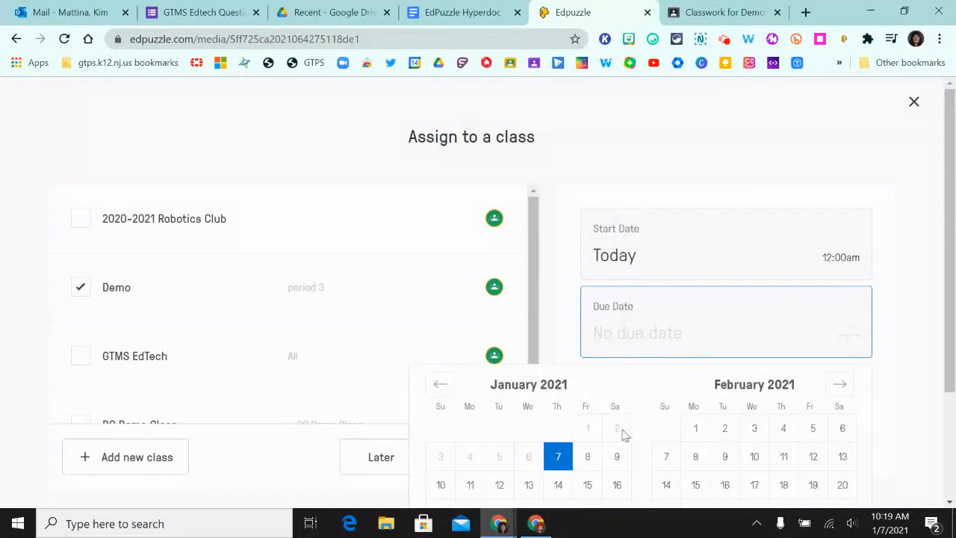
left_click(586, 457)
scroll(739, 381, "down", 2)
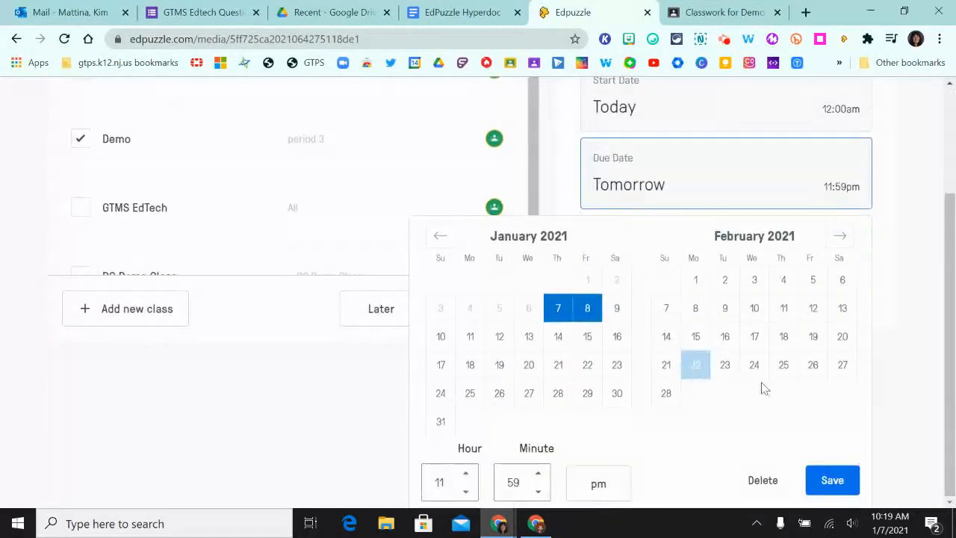
left_click(837, 480)
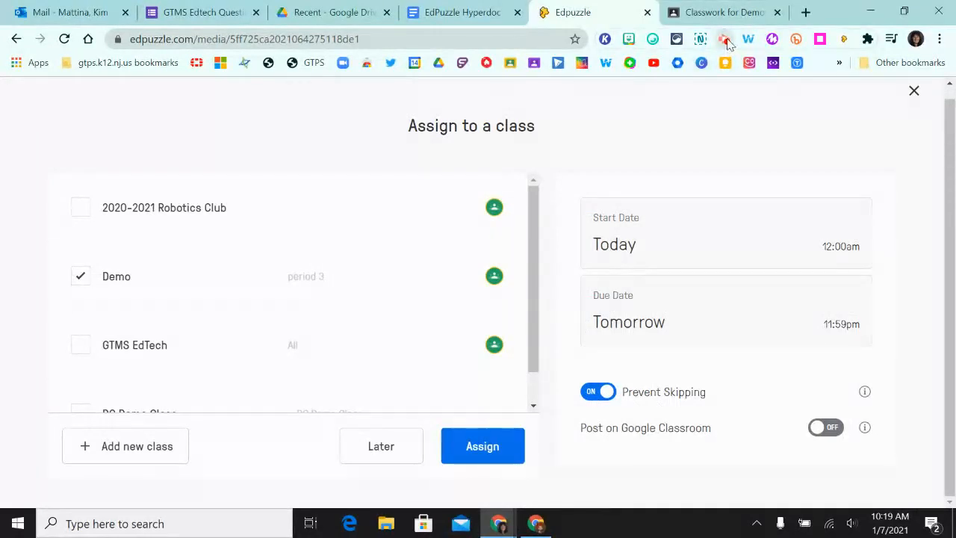
Step: Enable posting on Google Classroom and assign the video to the selected class
left_click(644, 204)
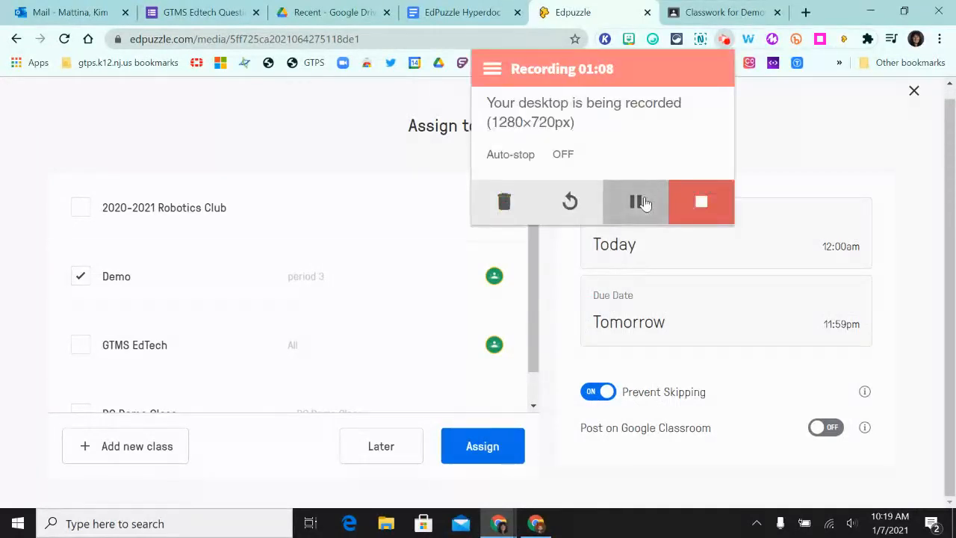
left_click(871, 119)
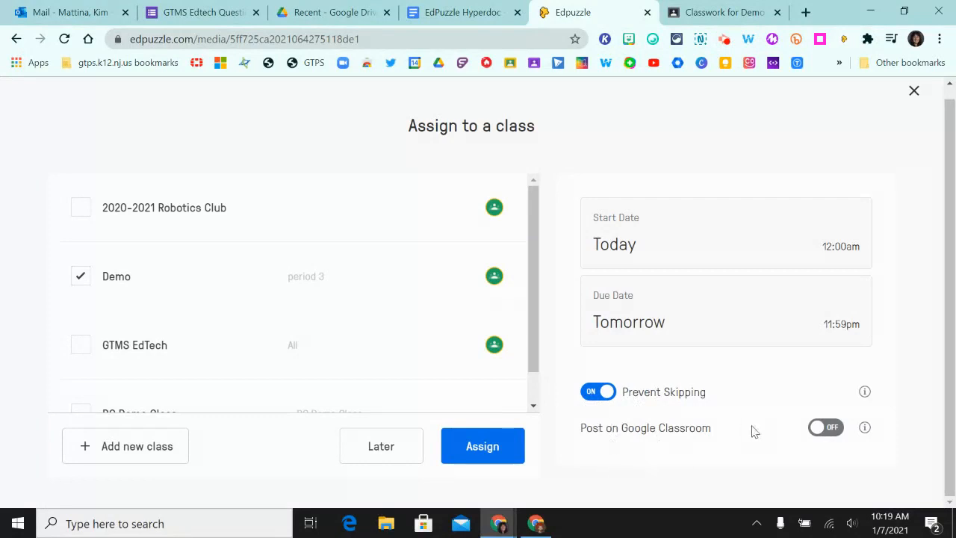
left_click(833, 435)
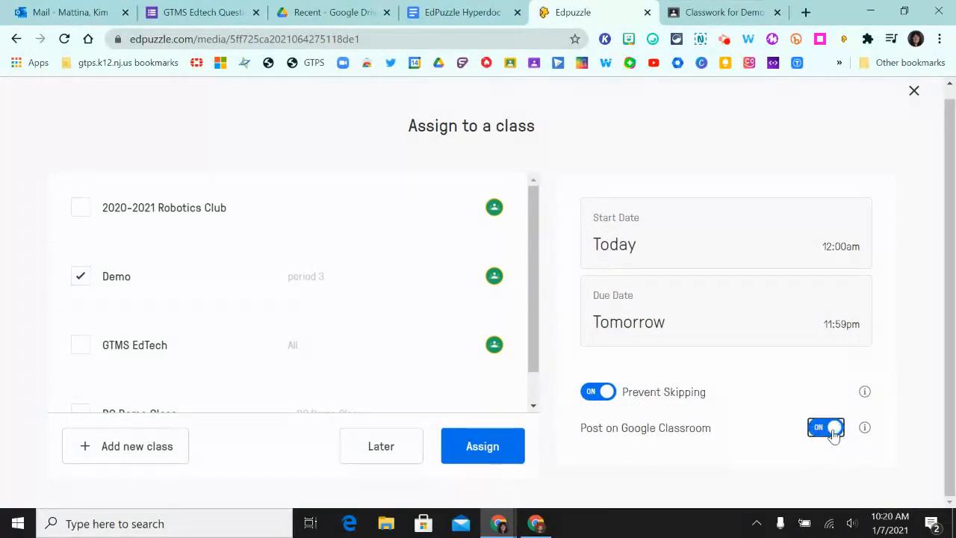
left_click(490, 457)
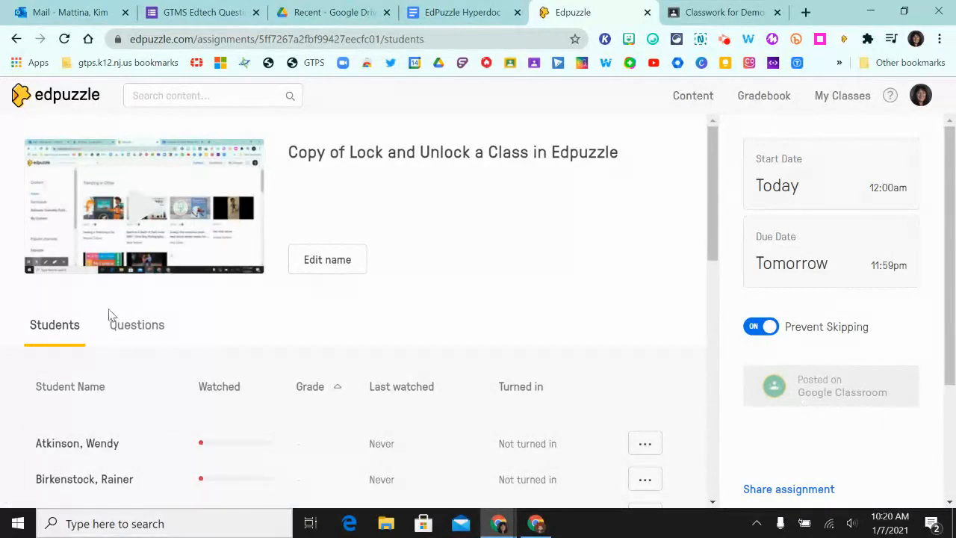
Step: Switch to the Demo class's classwork in Google Classroom, refresh it and expand the newly posted Edpuzzle assignment
left_click(708, 15)
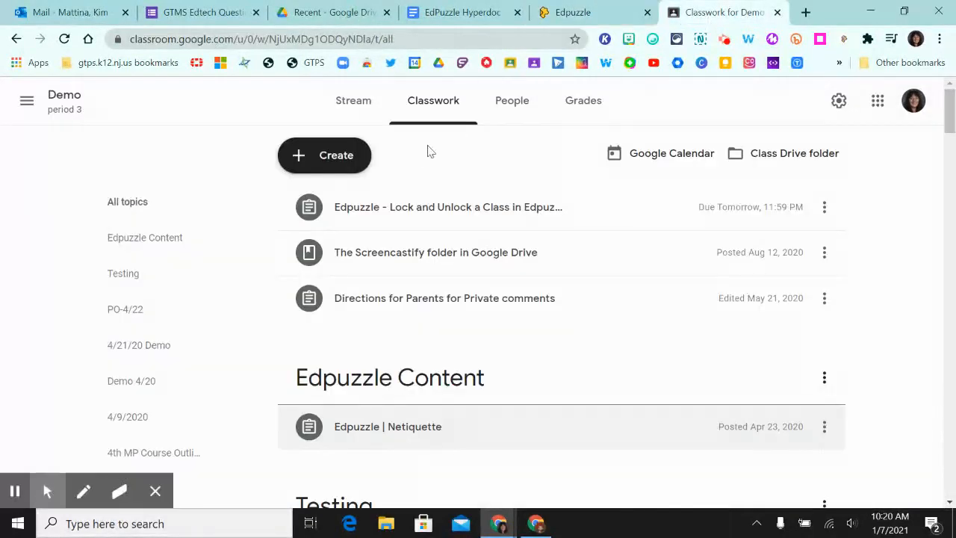
left_click(64, 39)
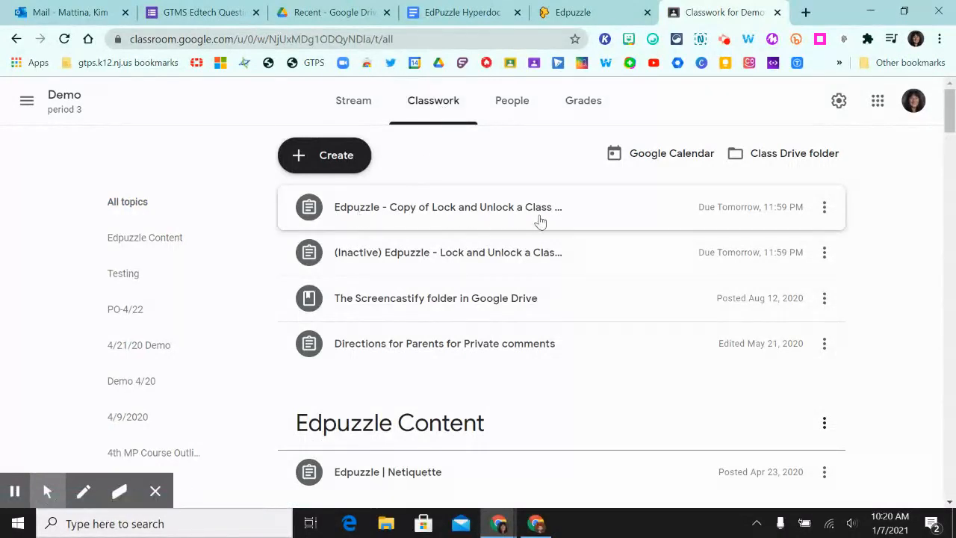
left_click(460, 218)
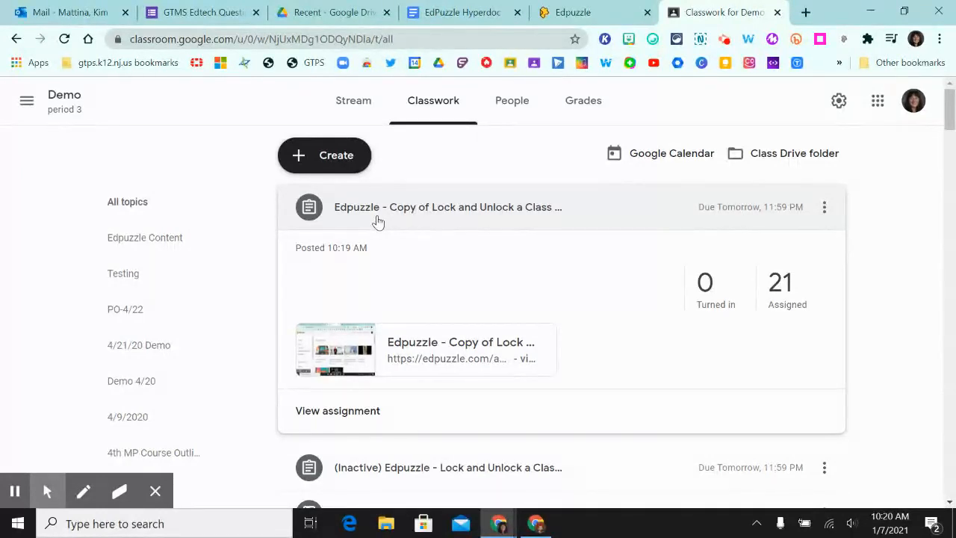
scroll(378, 222, "down", 4)
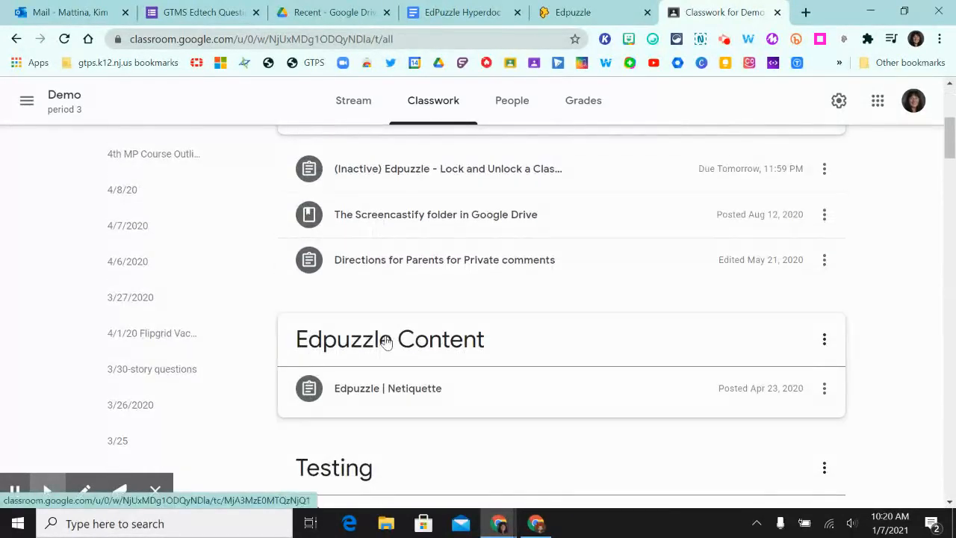
scroll(422, 348, "up", 4)
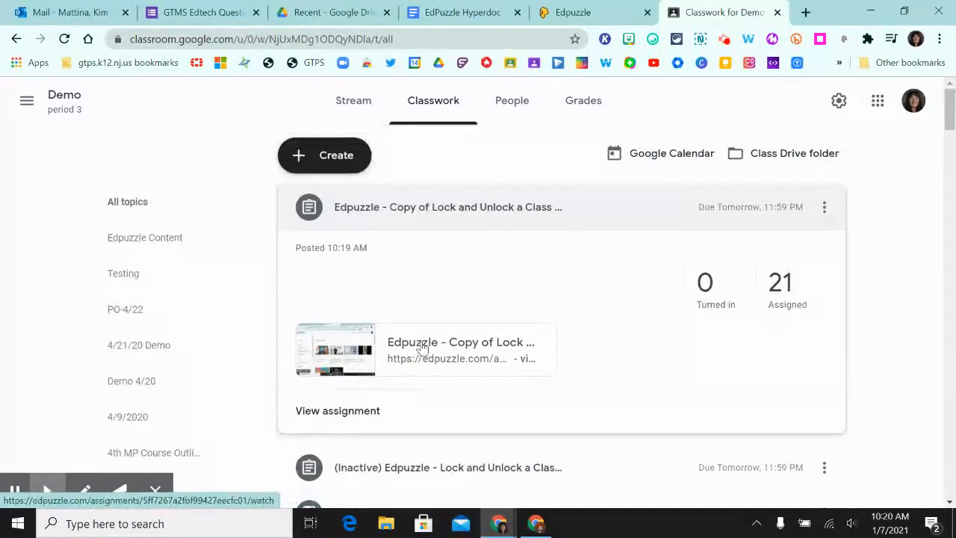
Step: Move the "Edpuzzle - Copy of Lock and Unlock a Class" assignment into the Edpuzzle Content topic
left_click(826, 210)
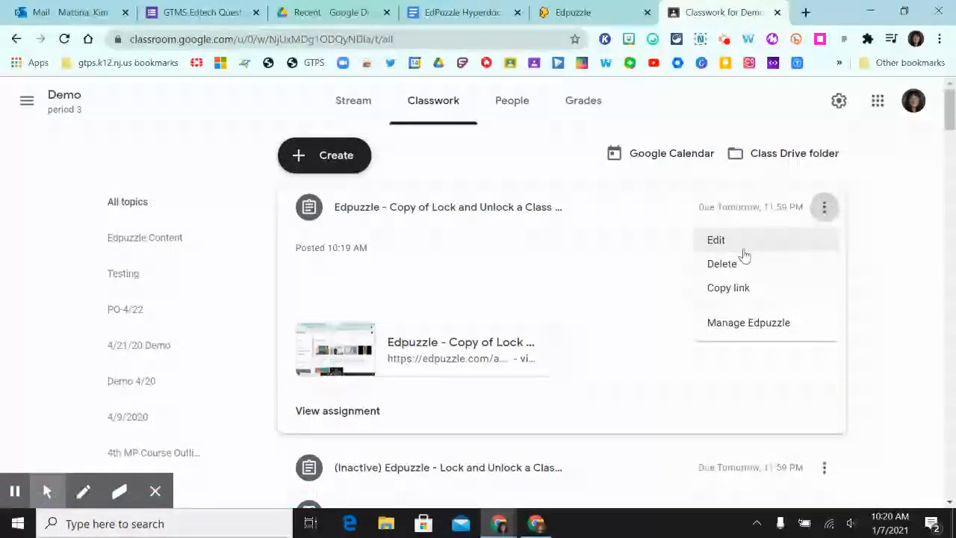
left_click(586, 212)
left_click_drag(575, 207, 573, 431)
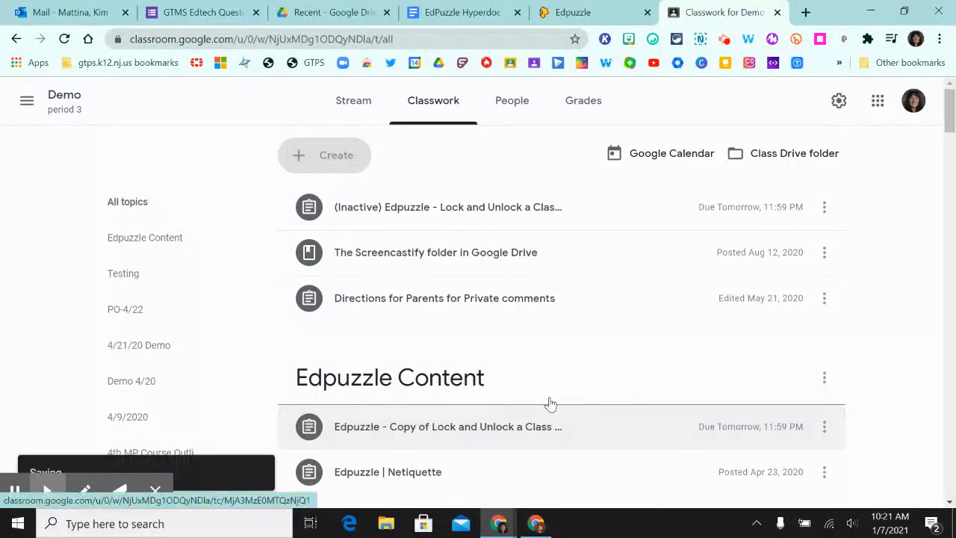
Step: Review the available options and the details of the copied Edpuzzle assignment under Edpuzzle Content, then collapse it
scroll(550, 403, "down", 2)
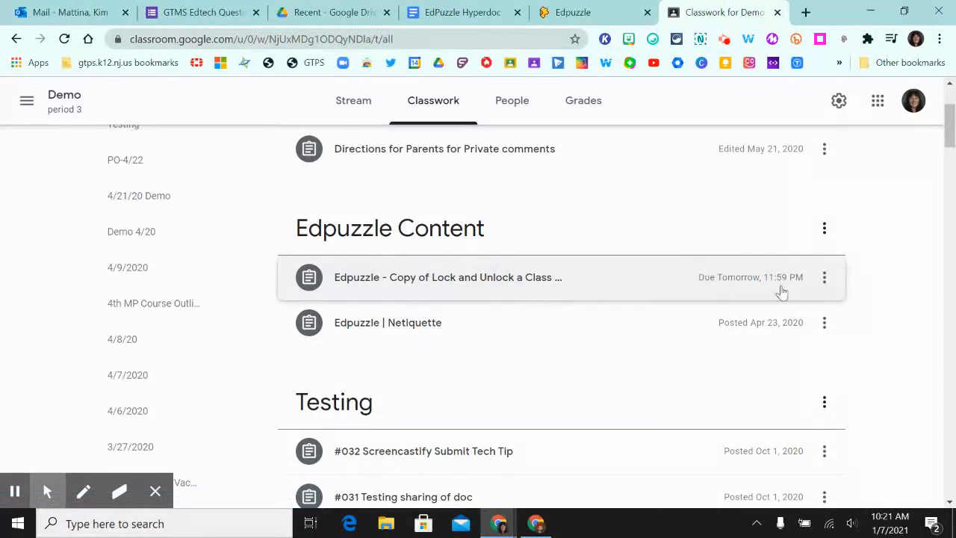
left_click(824, 278)
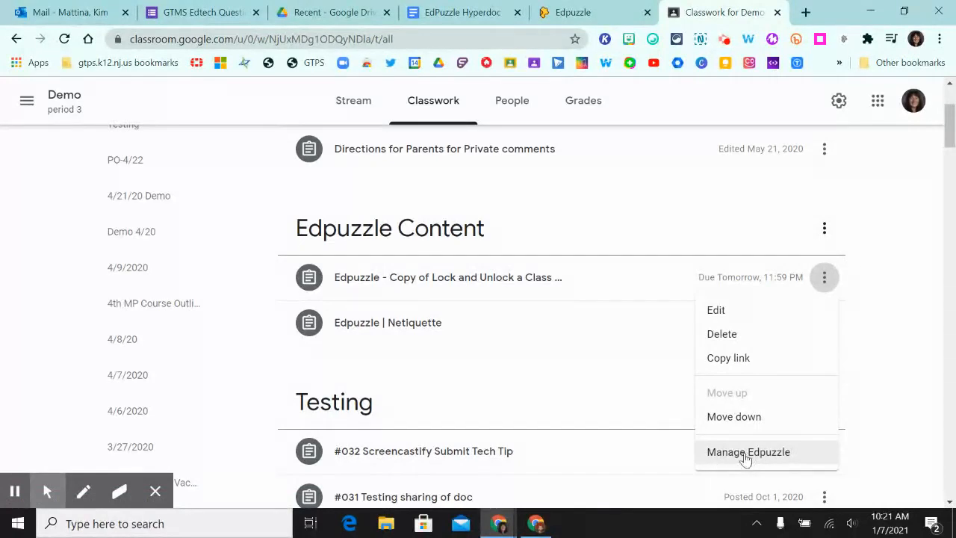
left_click(578, 282)
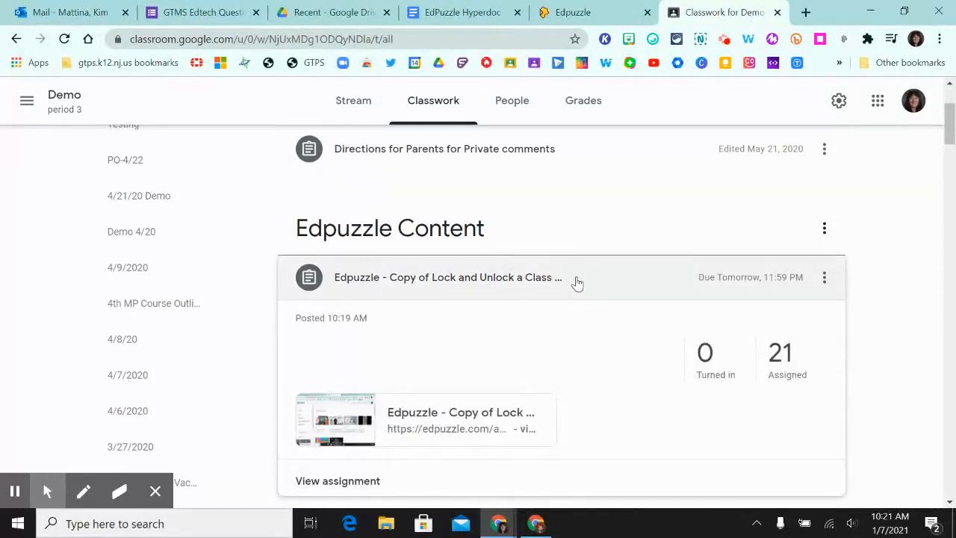
left_click(575, 281)
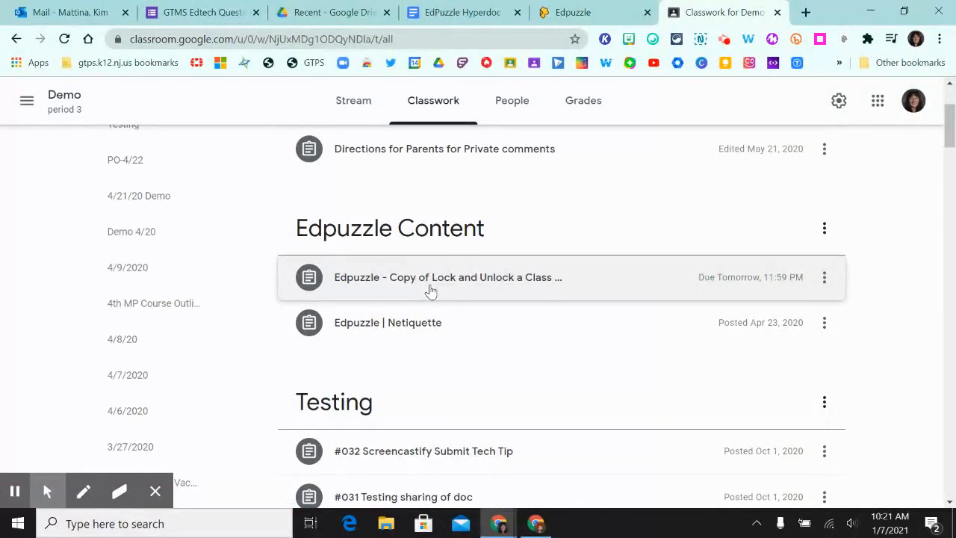
Step: Switch to the student's Chrome window and reload the Demo class's classwork in Google Classroom
left_click(536, 526)
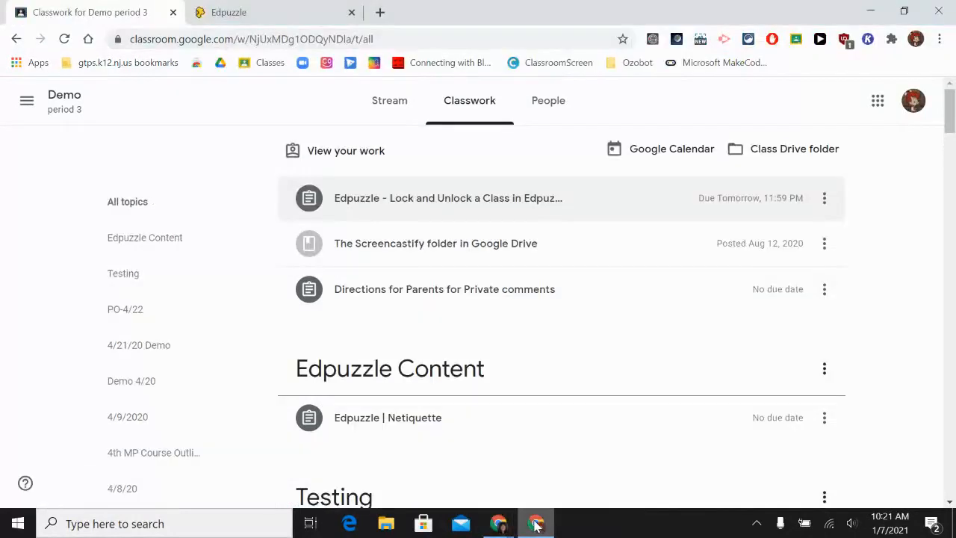
left_click(65, 39)
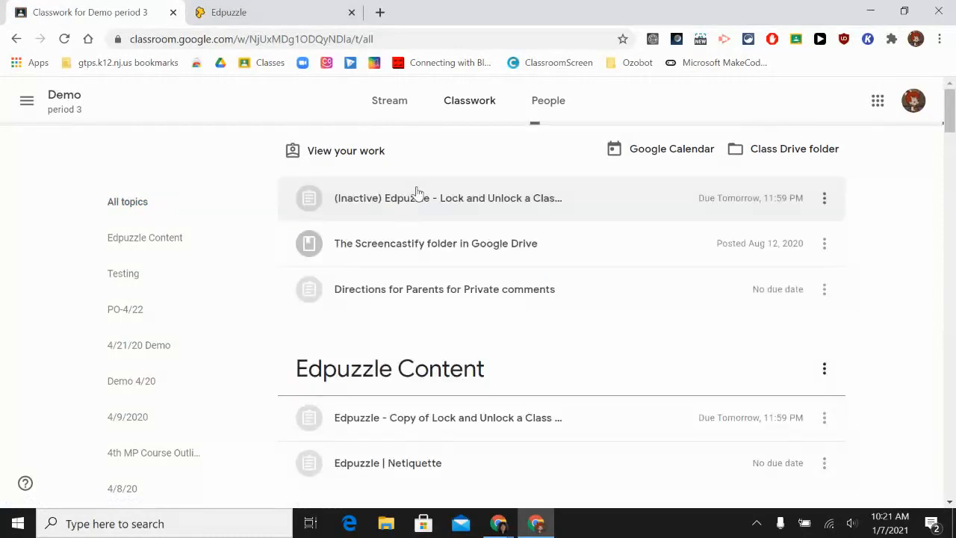
left_click(61, 99)
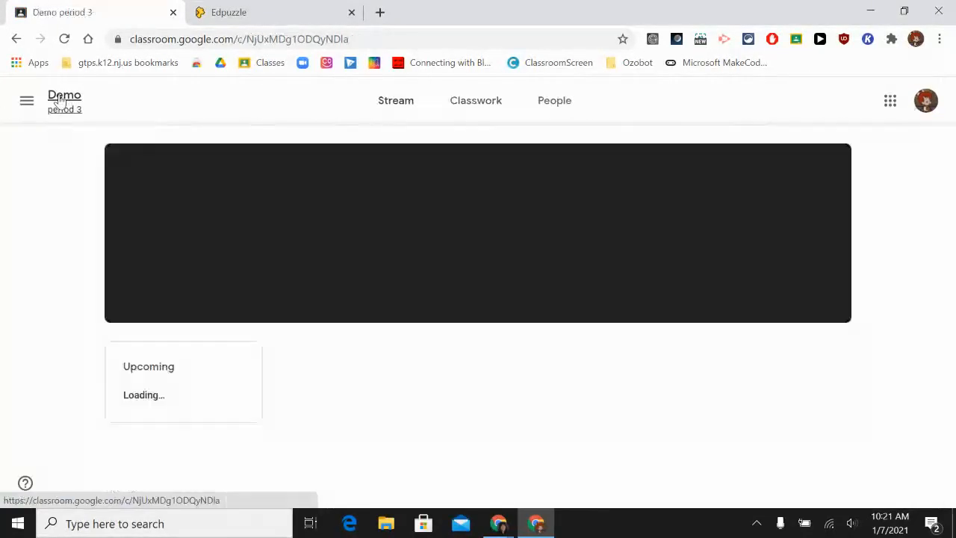
left_click(462, 103)
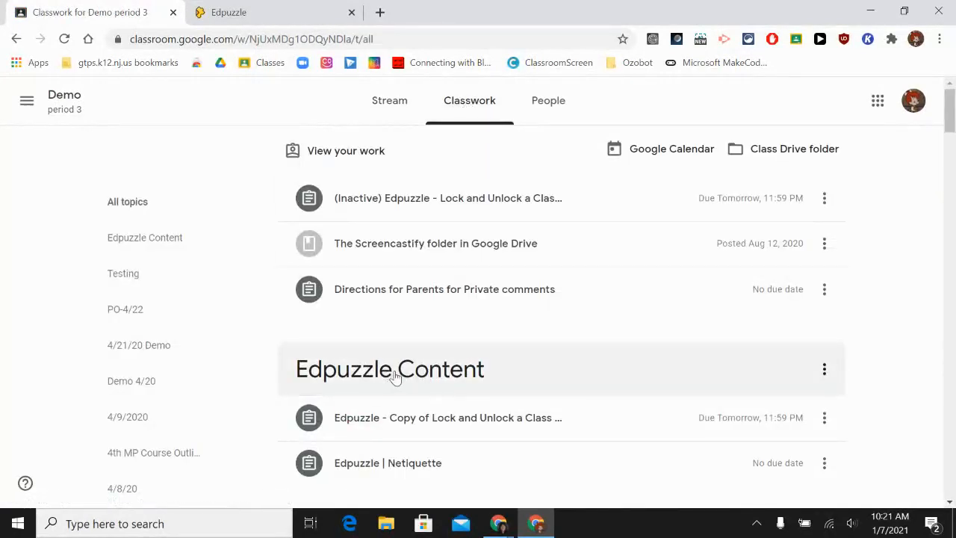
Step: Open the Edpuzzle video attached to the "Copy of Lock and Unlock a Class" assignment under Edpuzzle Content as the student
scroll(394, 377, "down", 2)
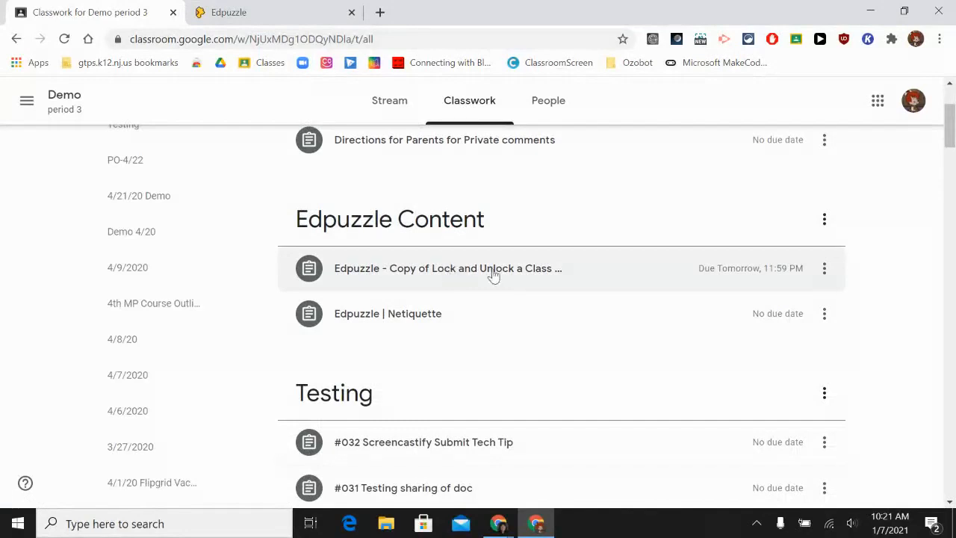
left_click(430, 277)
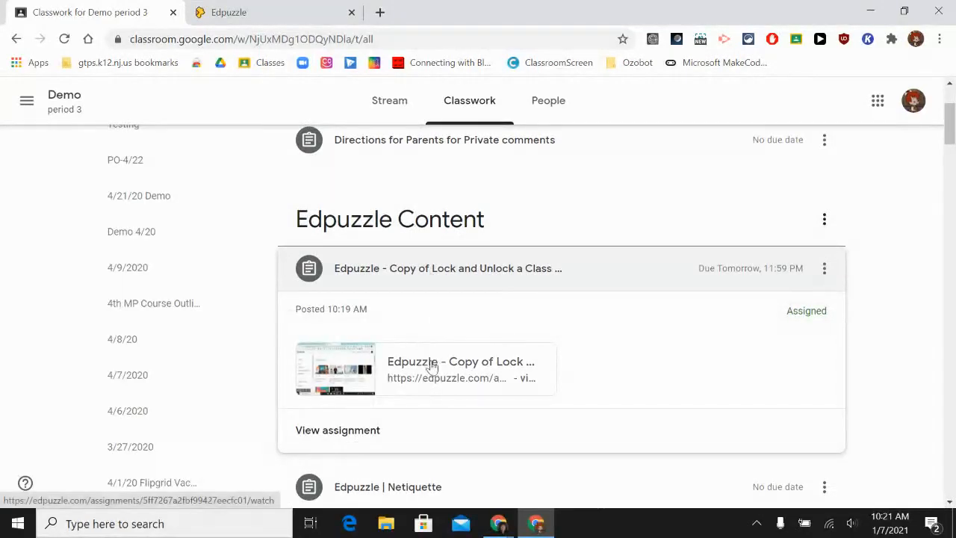
left_click(432, 366)
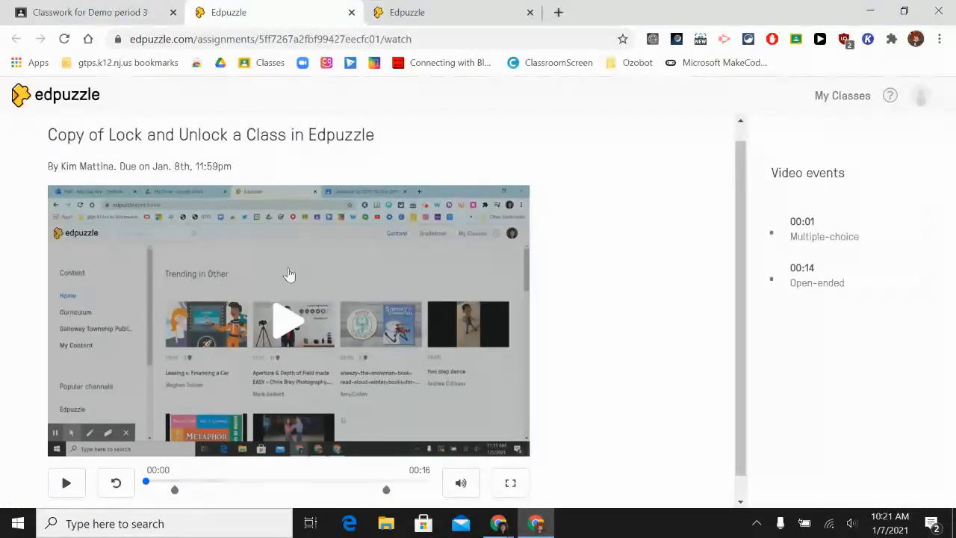
Step: Play the assigned video and submit "Open" as the answer to the multiple-choice question "What options do you have?"
scroll(198, 322, "down", 1)
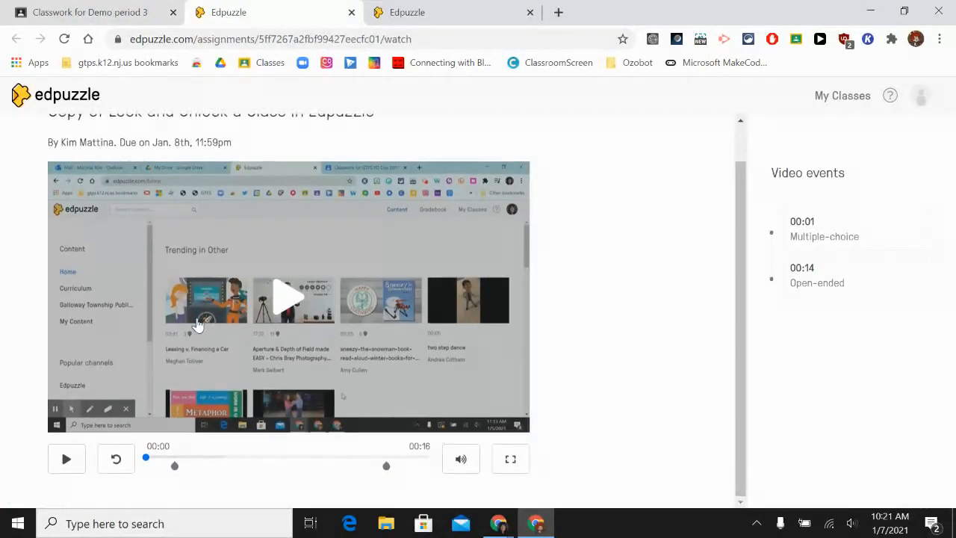
left_click(290, 303)
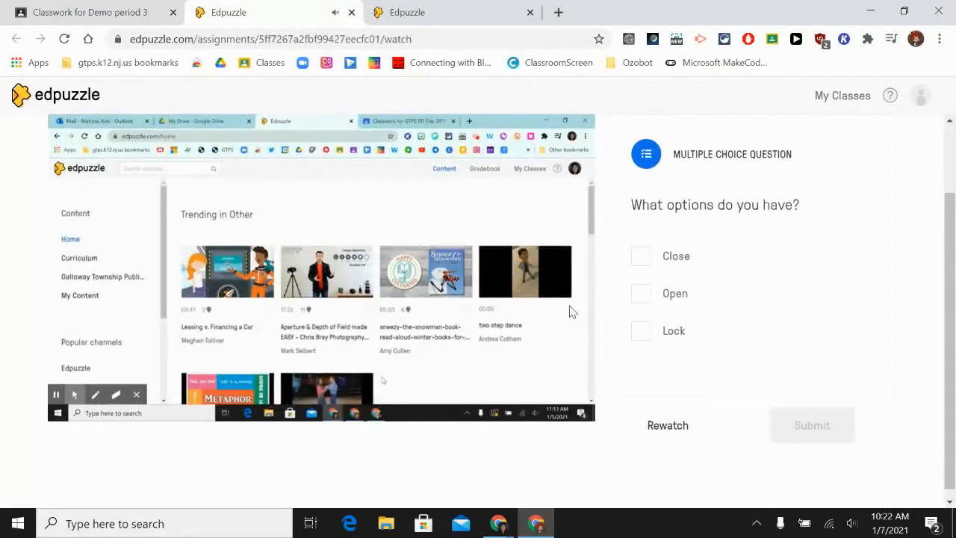
left_click(644, 304)
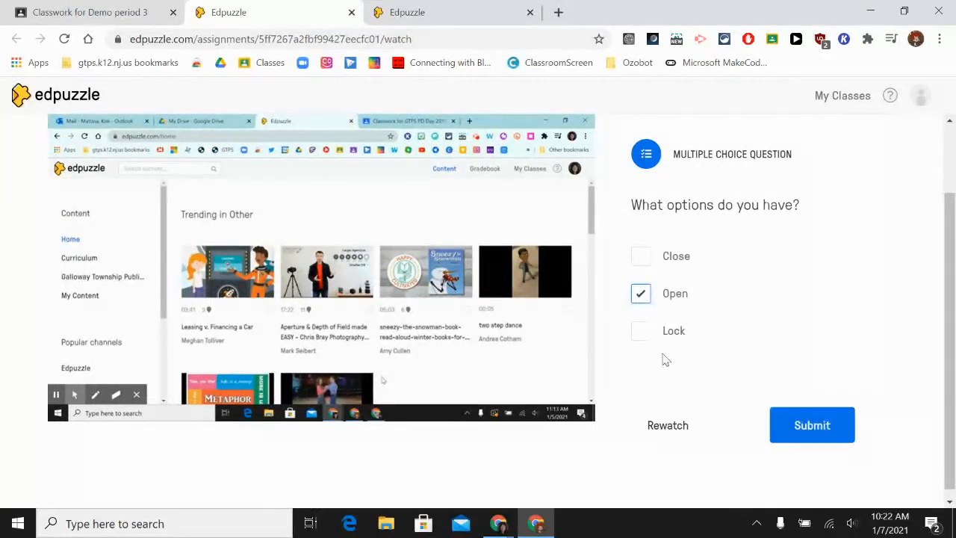
left_click(814, 437)
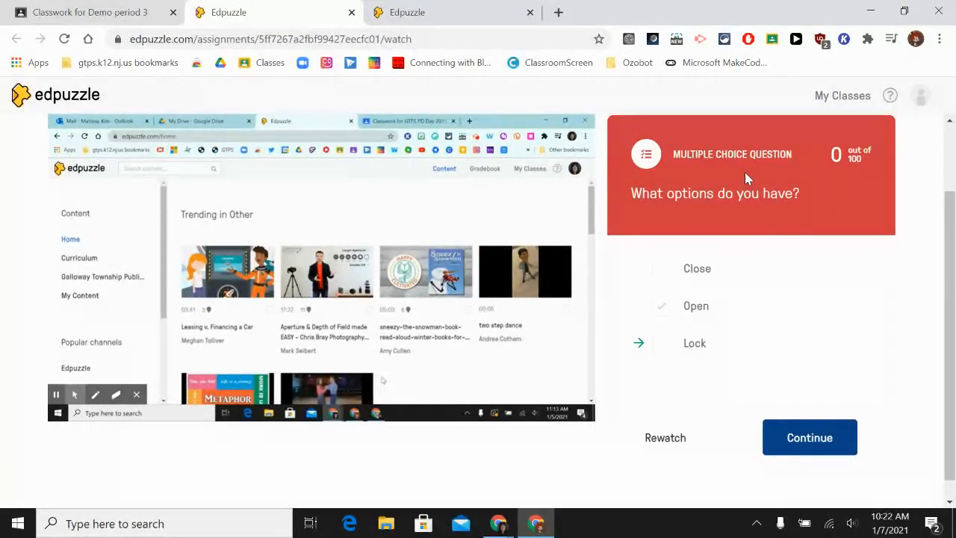
Step: Continue past the multiple-choice result and play the video, pausing along the way, up to the open-ended question
scroll(676, 430, "up", 1)
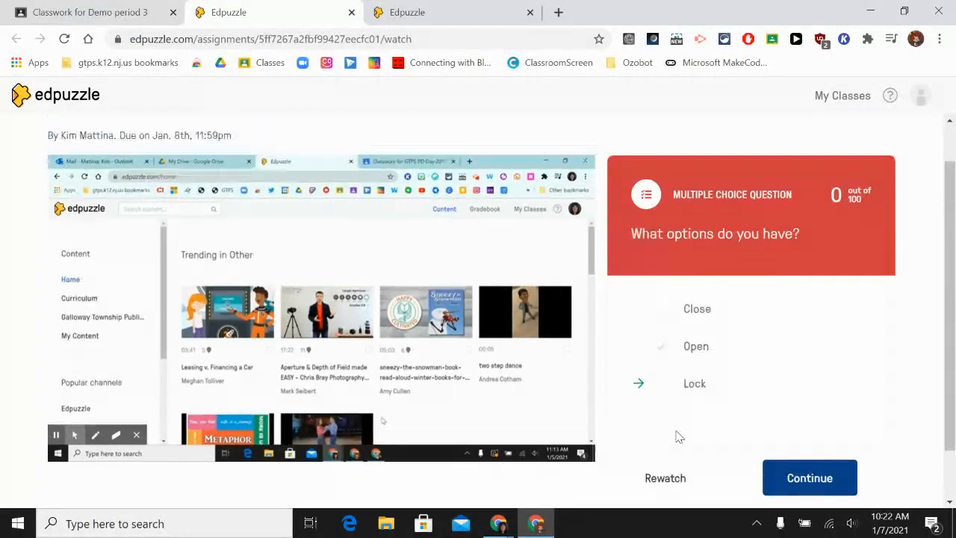
scroll(680, 403, "down", 2)
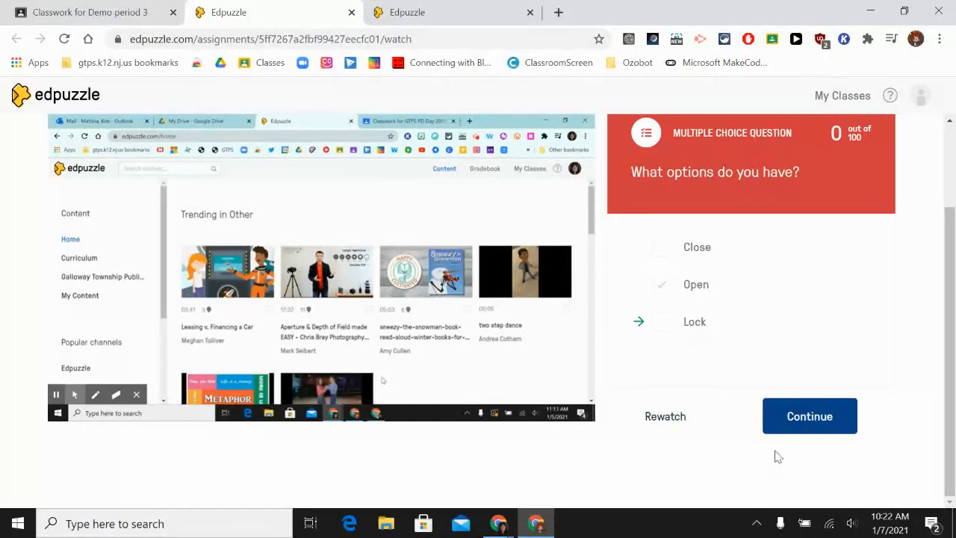
left_click(830, 423)
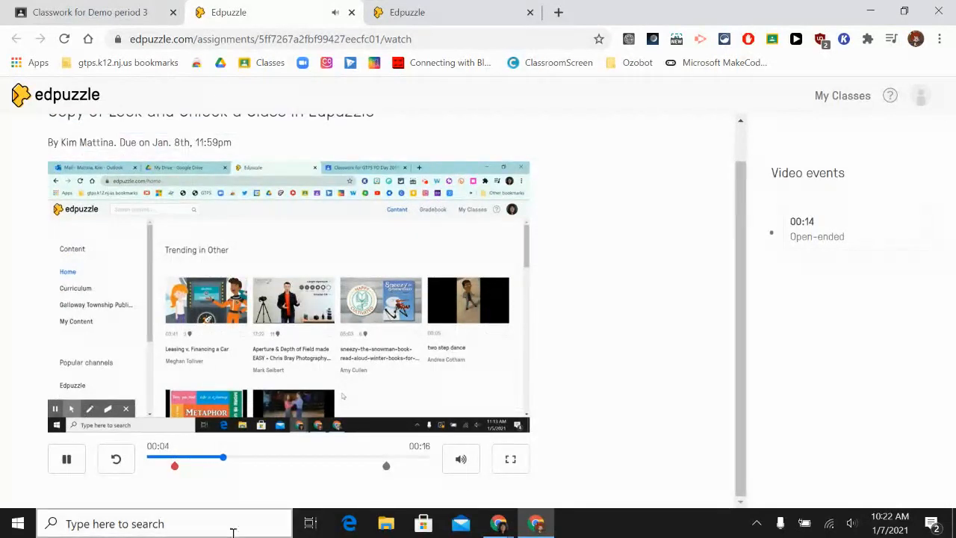
left_click(81, 463)
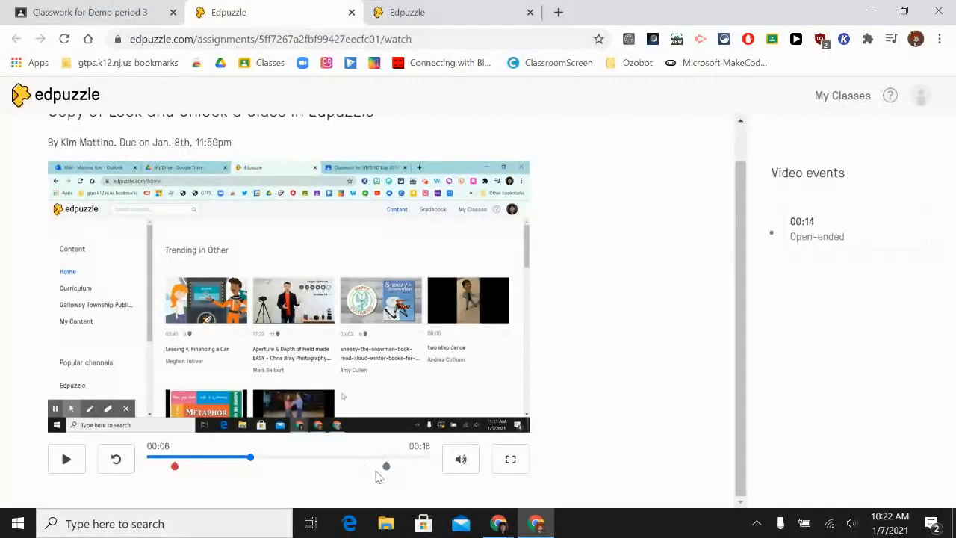
left_click(65, 461)
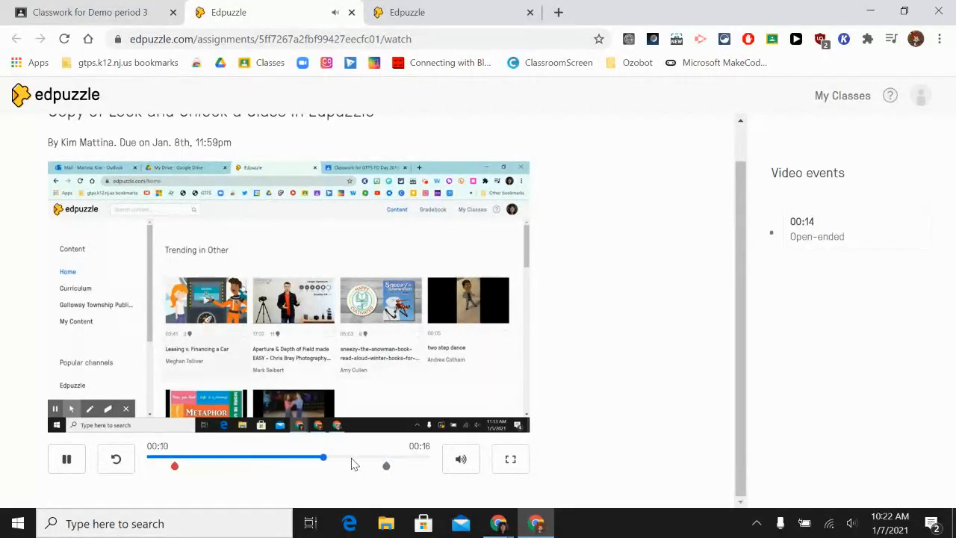
left_click(66, 458)
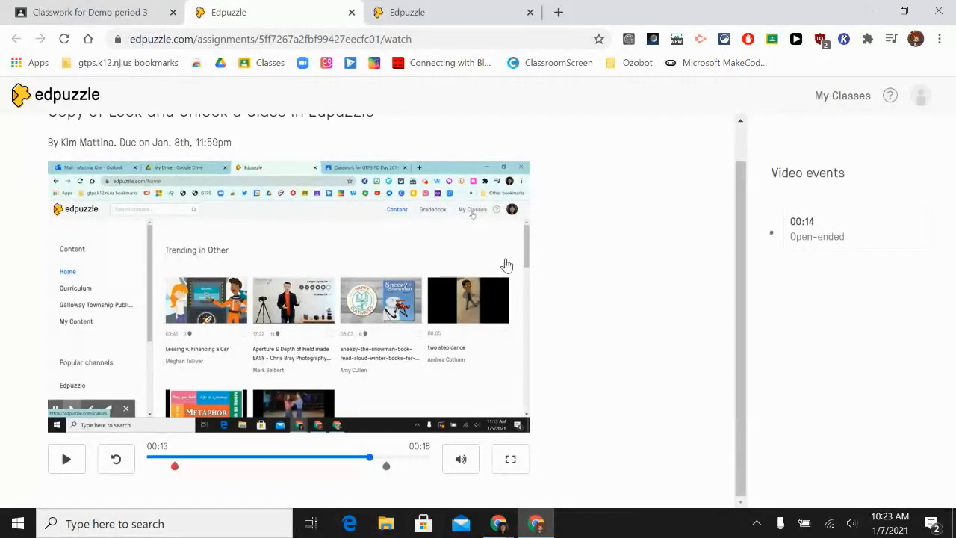
left_click(66, 463)
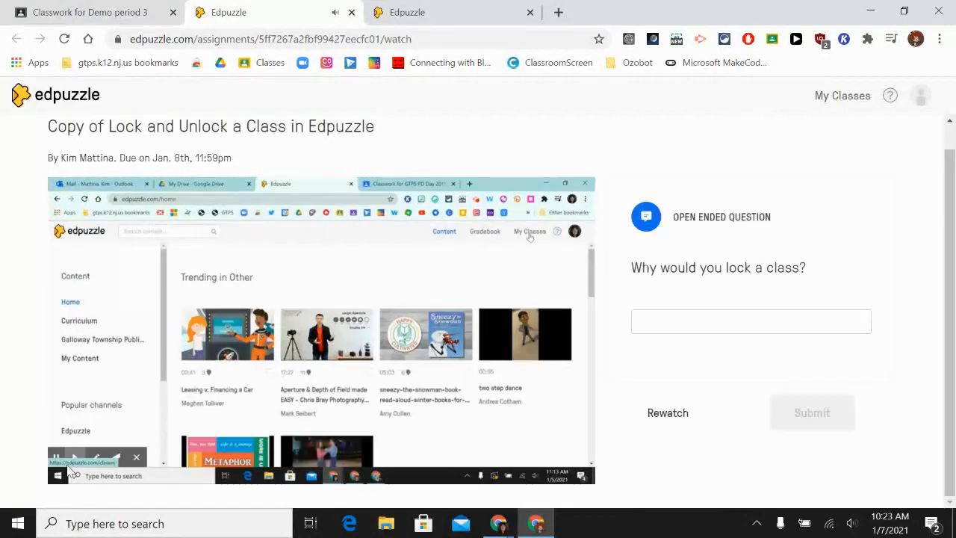
Step: Submit "so students do not join after a date" as the answer to "Why would you lock a class?" and continue to the video's end
left_click(715, 323)
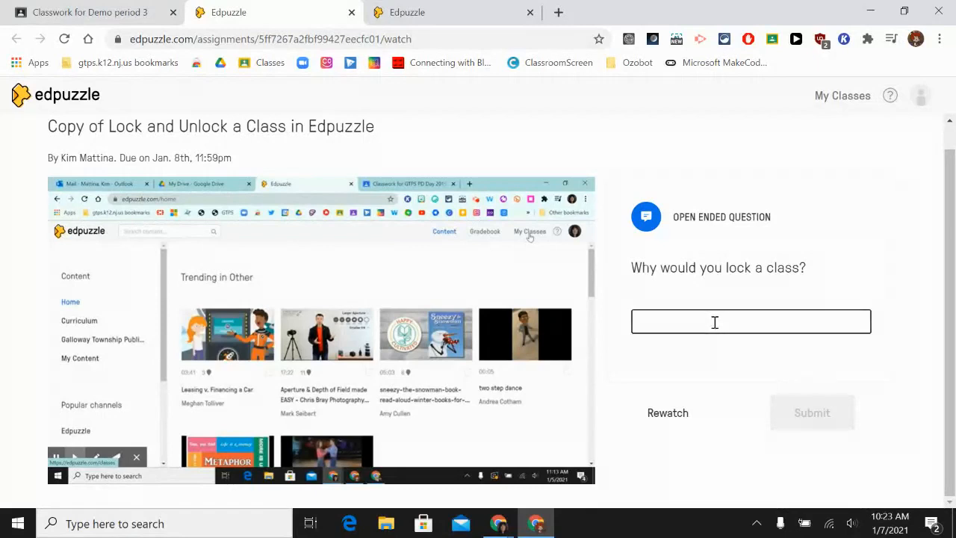
type("so students do not join a")
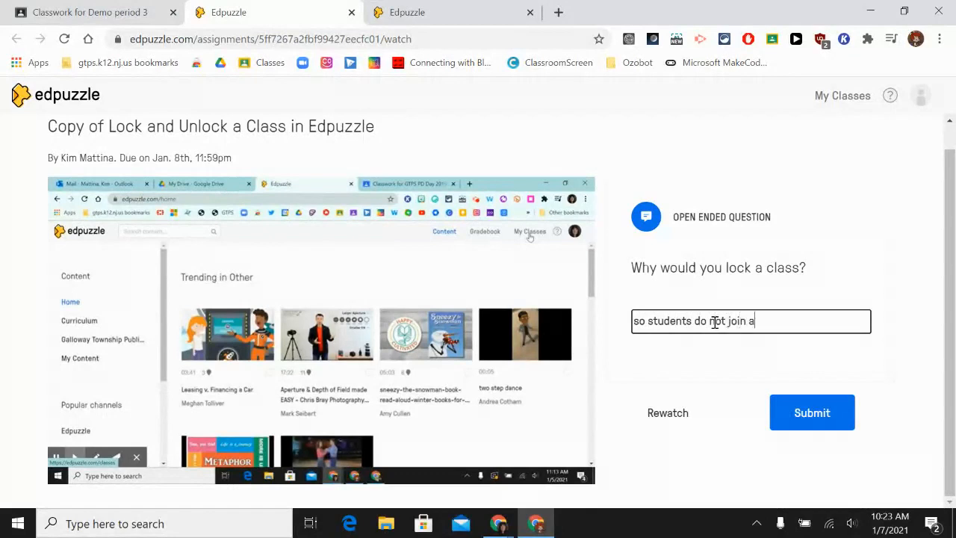
type("fter a date")
left_click(817, 417)
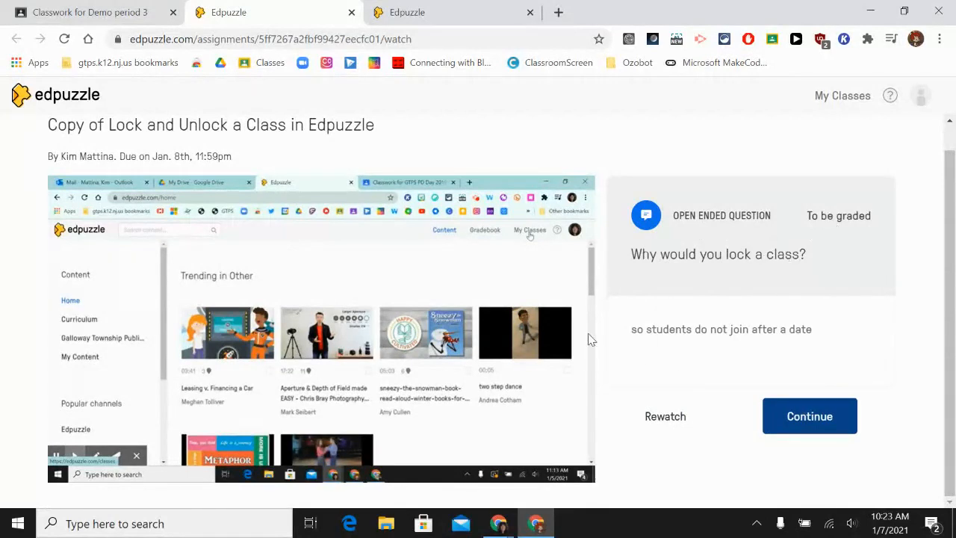
left_click(809, 417)
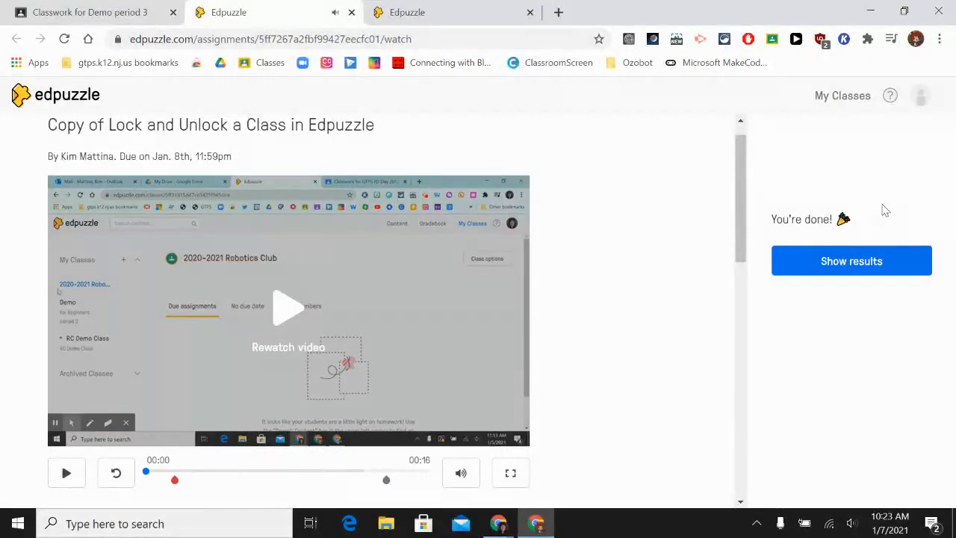
Step: Show the results of the completed assignment and review the completion, grade and feedback for both questions
scroll(626, 282, "down", 2)
scroll(626, 282, "up", 1)
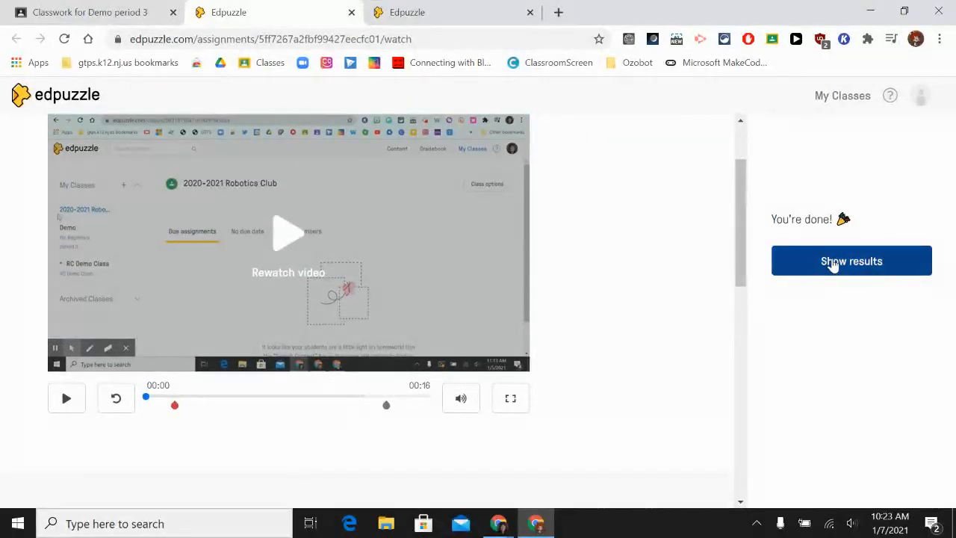
left_click(834, 263)
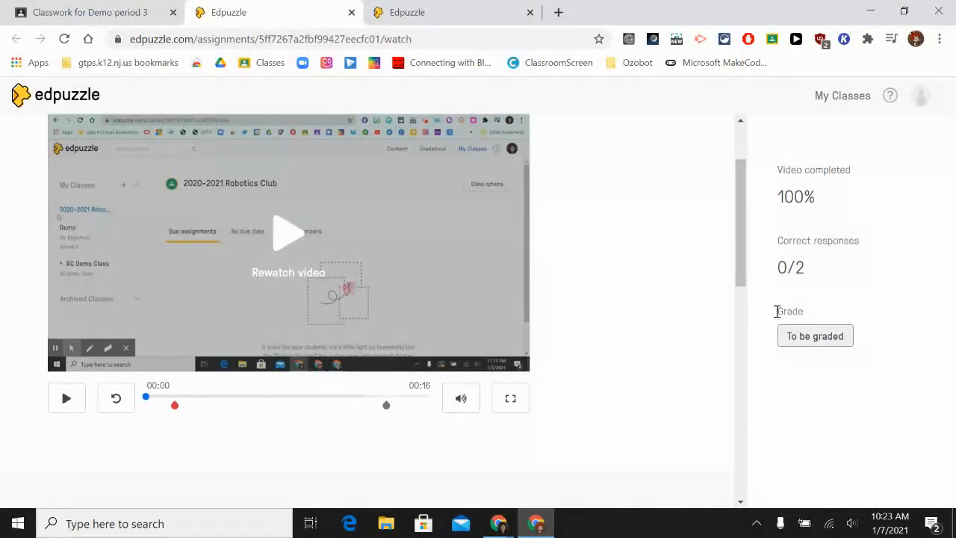
scroll(481, 352, "down", 5)
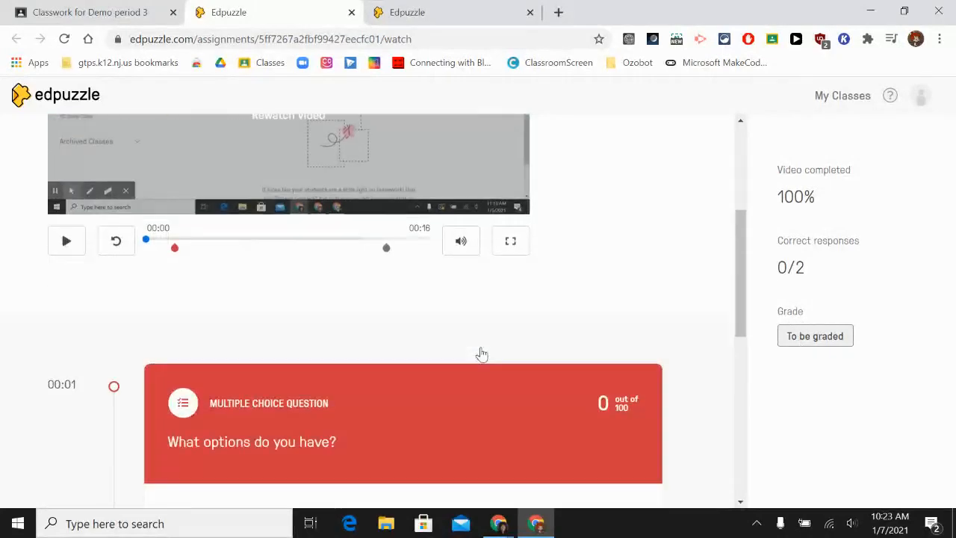
scroll(482, 355, "down", 3)
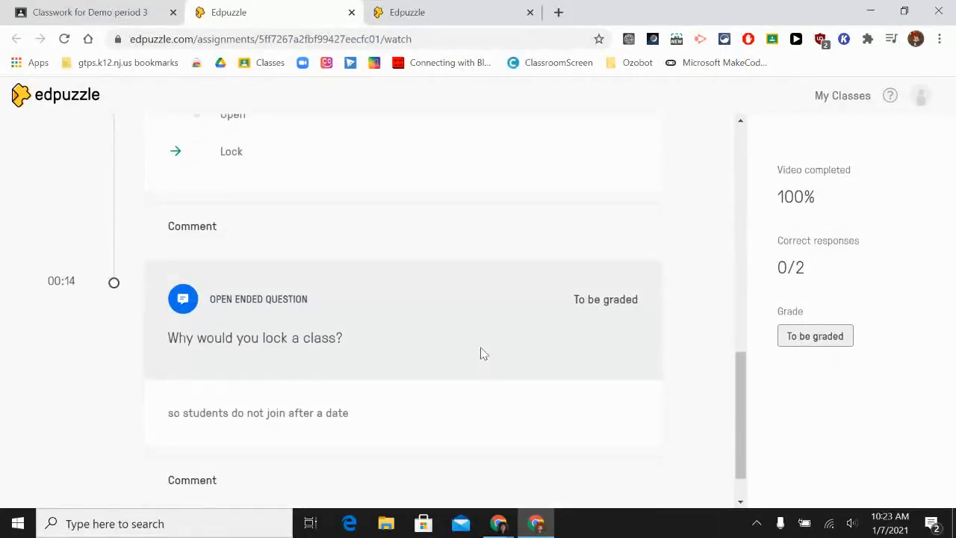
scroll(482, 353, "up", 4)
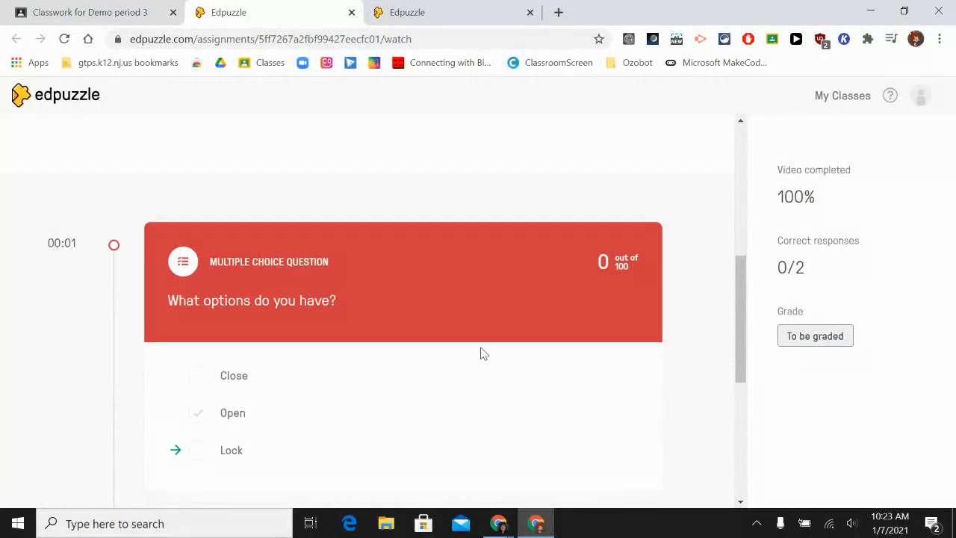
scroll(448, 314, "down", 5)
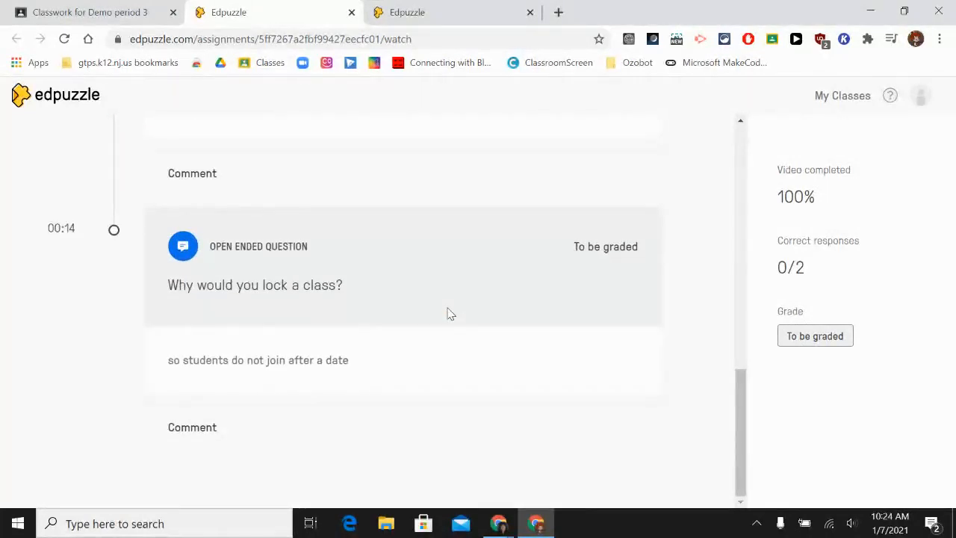
scroll(448, 314, "up", 10)
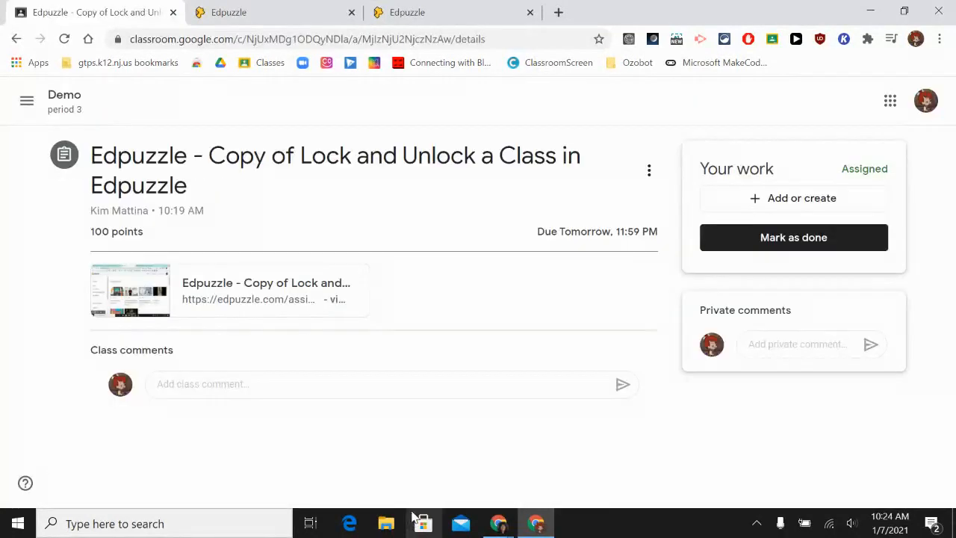
Step: Return to the Demo class in the student's Google Classroom, then switch to the teacher's Chrome window and reload the classwork
left_click(62, 95)
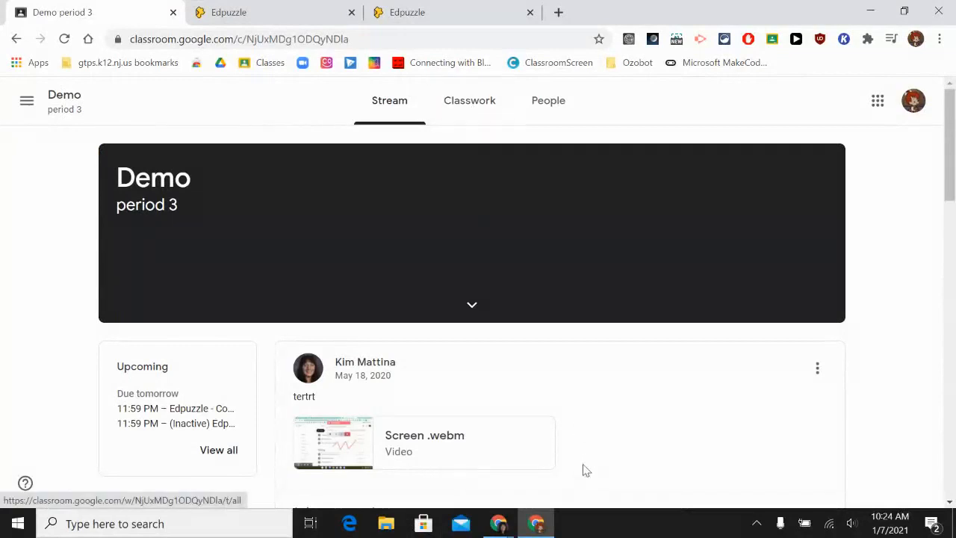
mouse_move(500, 525)
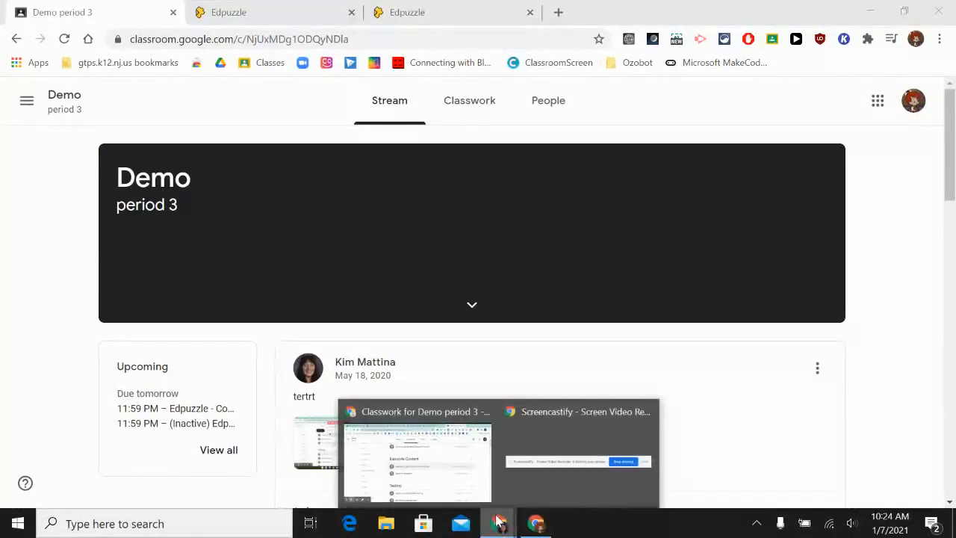
left_click(445, 495)
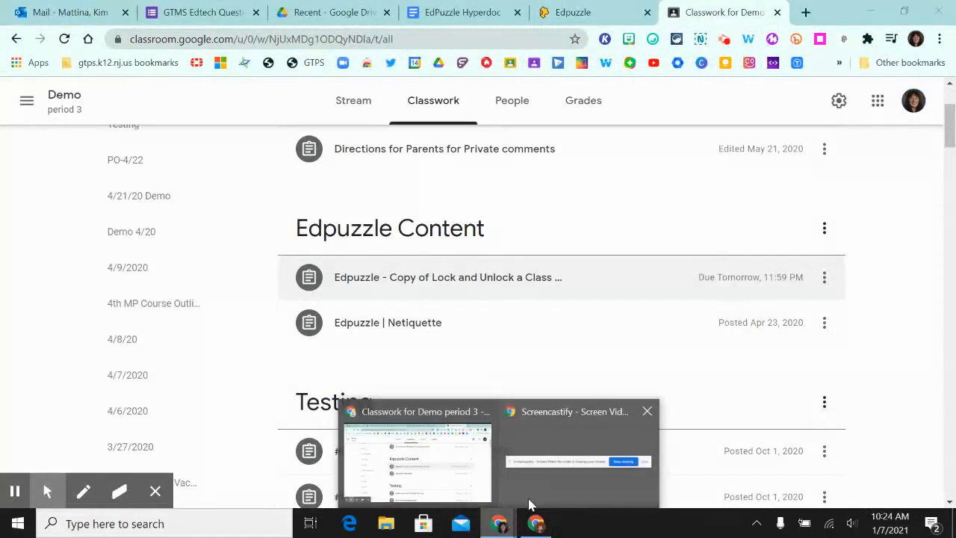
left_click(575, 456)
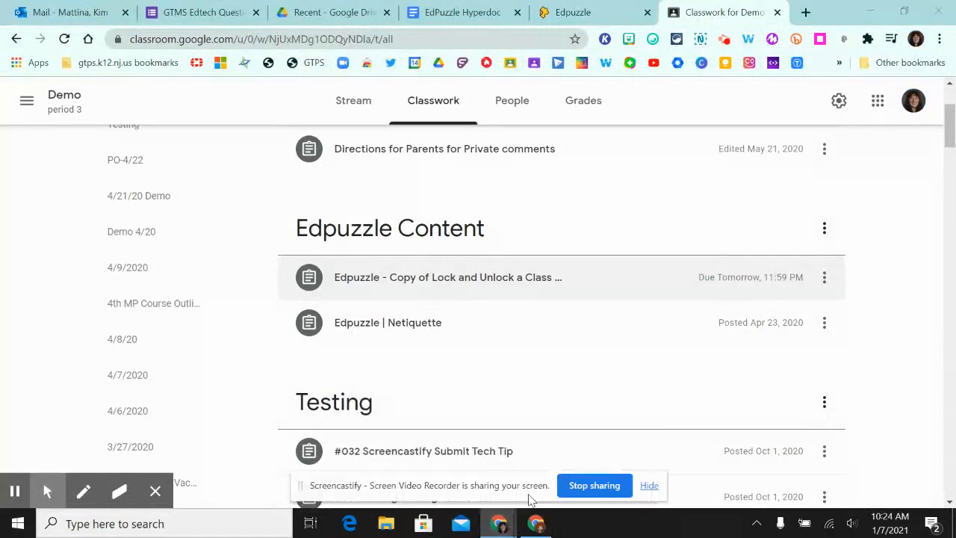
left_click(649, 485)
left_click(65, 39)
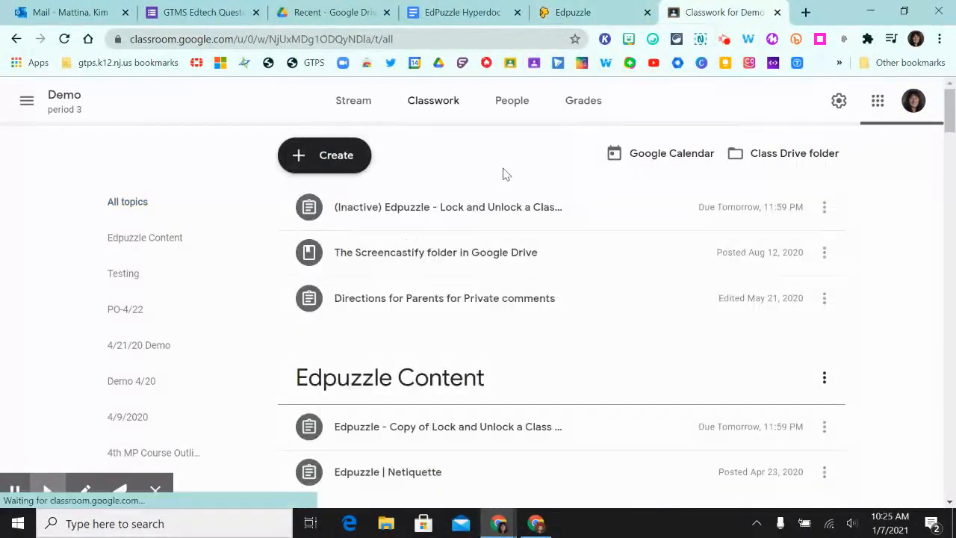
Step: Reload the teacher's Edpuzzle page for the copied assignment and examine every student's watch progress, grade and turned-in status
left_click(572, 18)
left_click(64, 39)
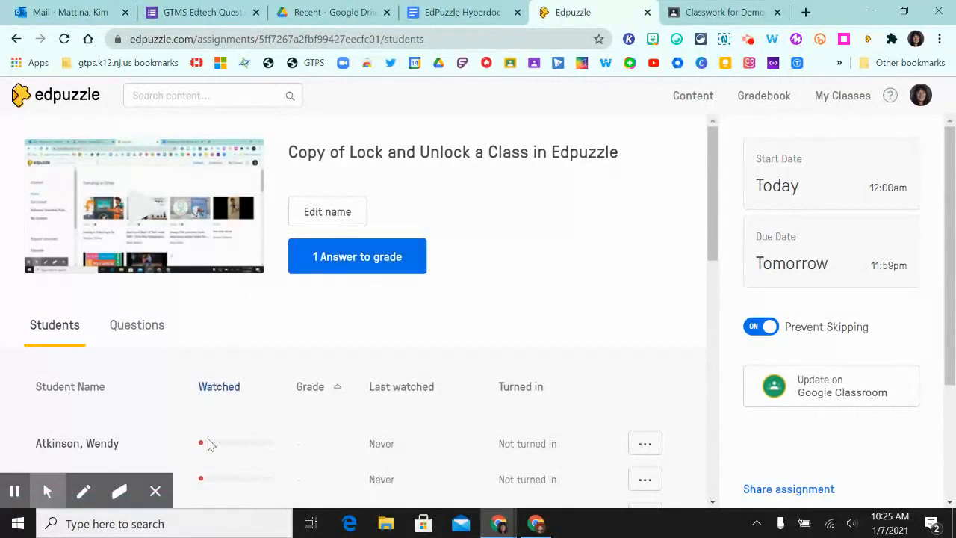
left_click(155, 491)
scroll(211, 342, "down", 1)
scroll(211, 342, "down", 2)
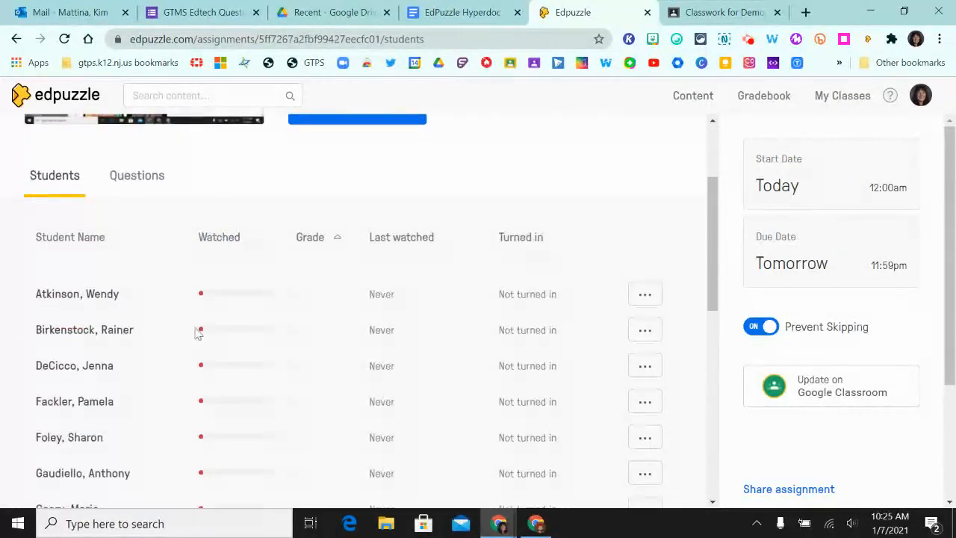
scroll(154, 335, "down", 3)
scroll(150, 320, "down", 4)
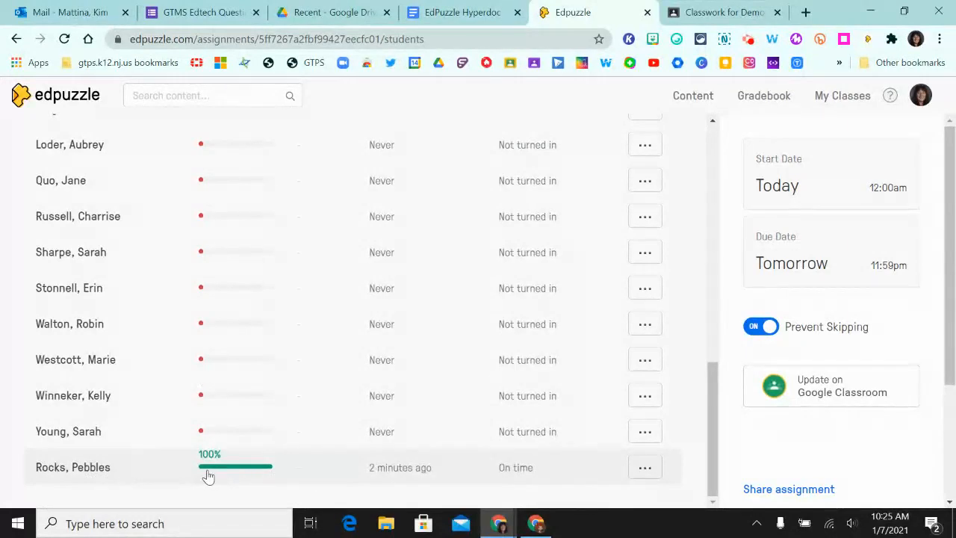
scroll(209, 472, "up", 7)
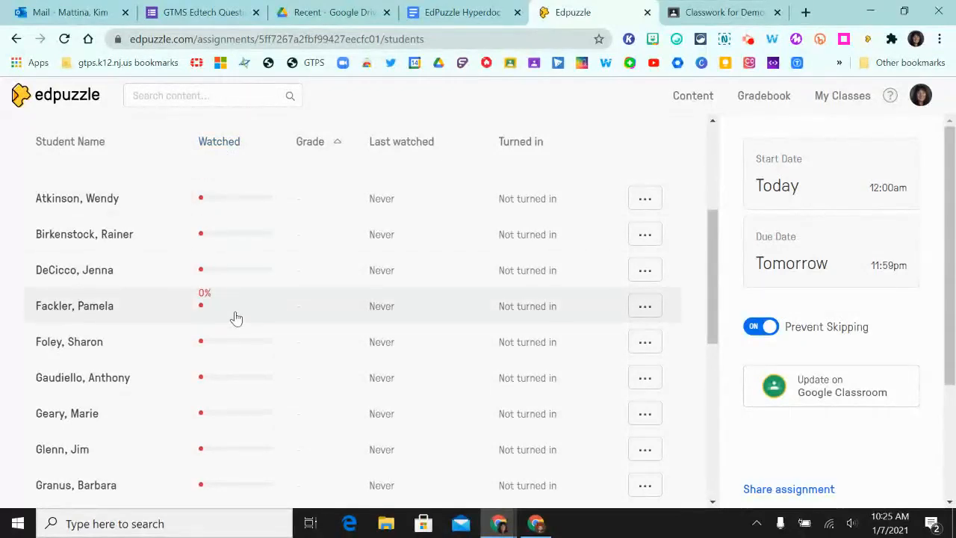
scroll(236, 319, "down", 6)
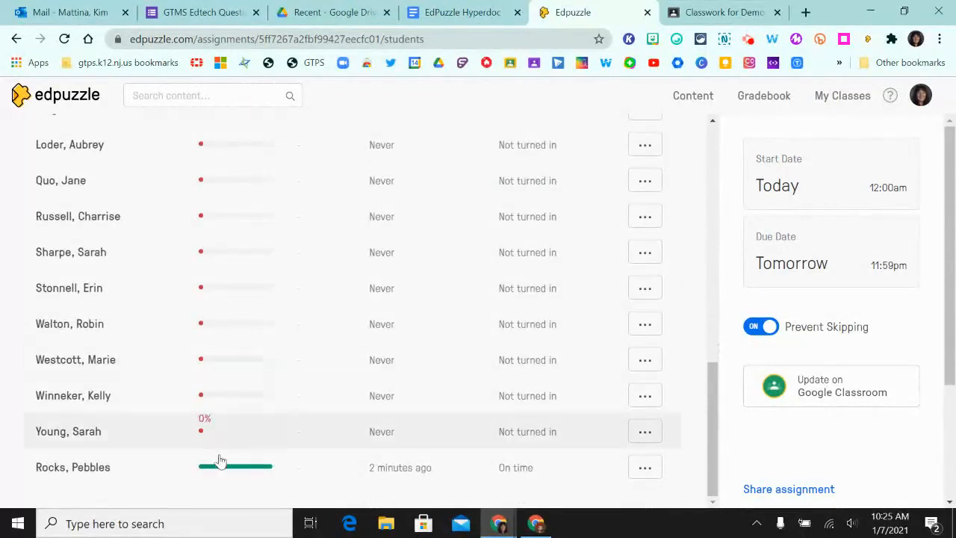
Step: Open the detailed results of the student who completed the video and review the viewing statistics and the multiple-choice answer
left_click(167, 468)
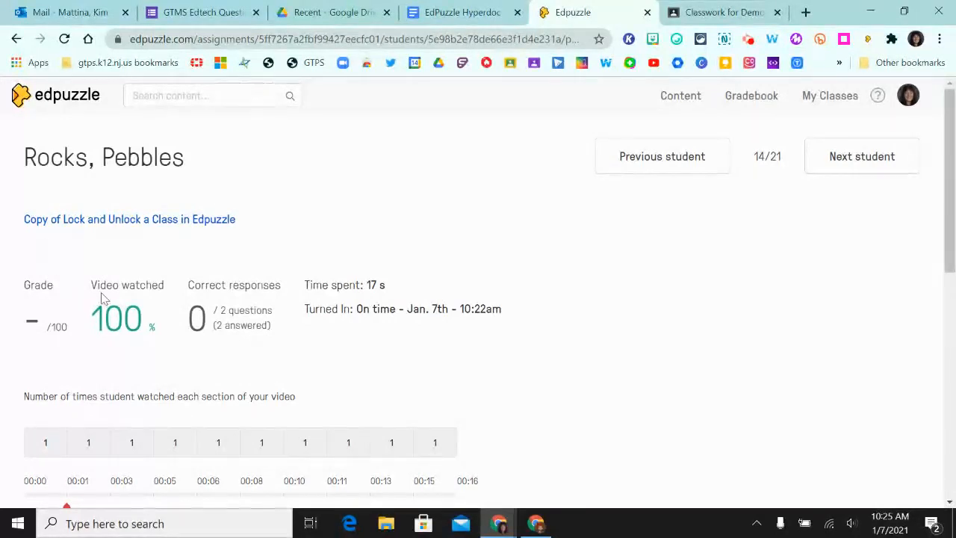
scroll(139, 342, "down", 1)
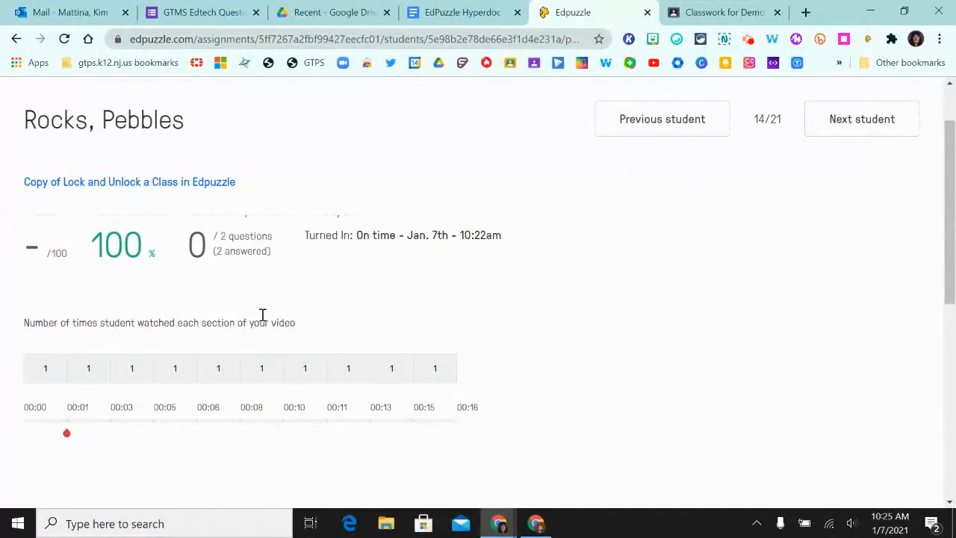
scroll(262, 314, "up", 1)
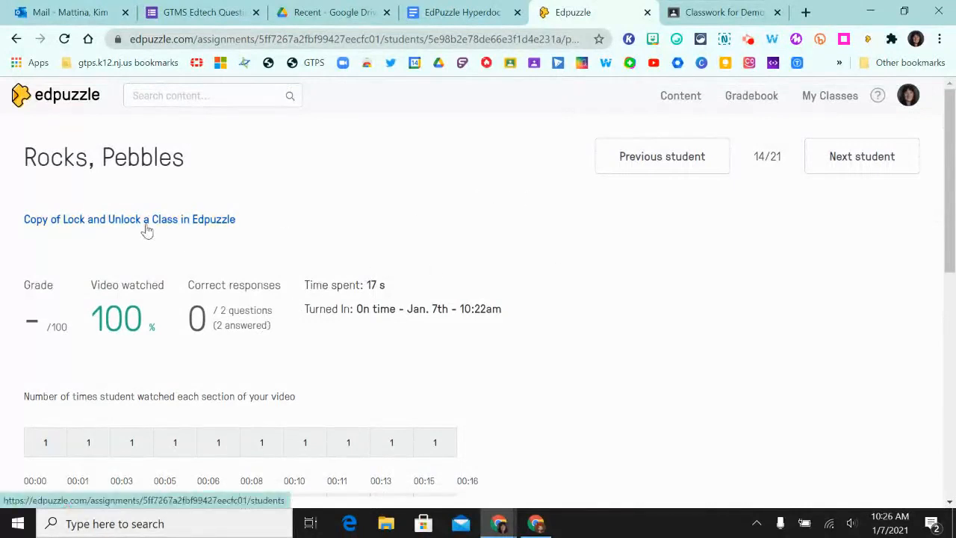
scroll(239, 331, "down", 5)
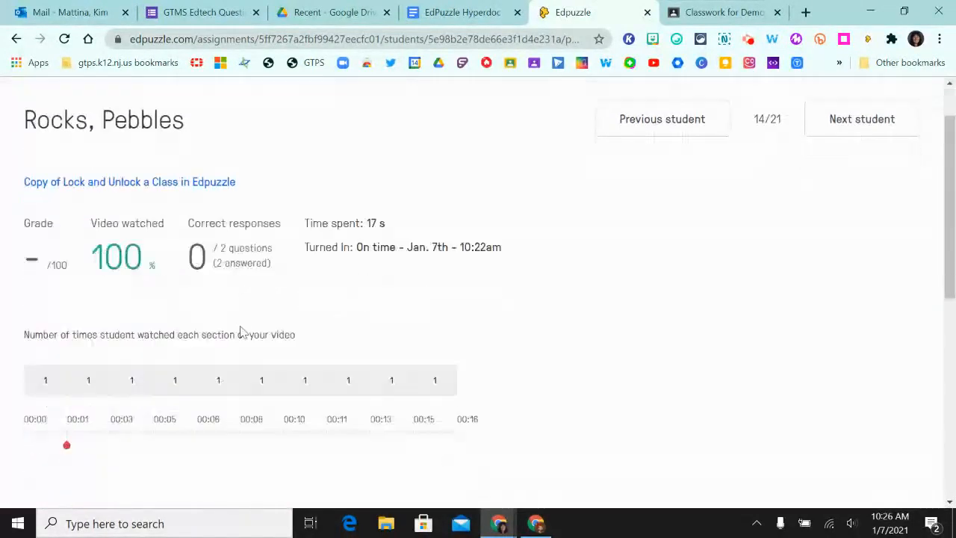
scroll(239, 331, "down", 1)
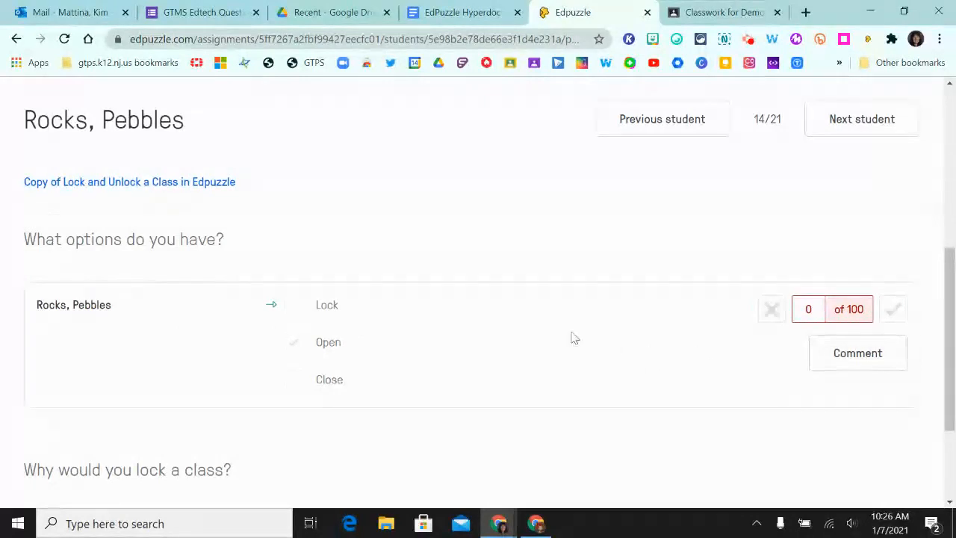
Step: Mark the student's open-ended answer to "Why would you lock a class?" as correct and set its score to 85
scroll(509, 325, "down", 2)
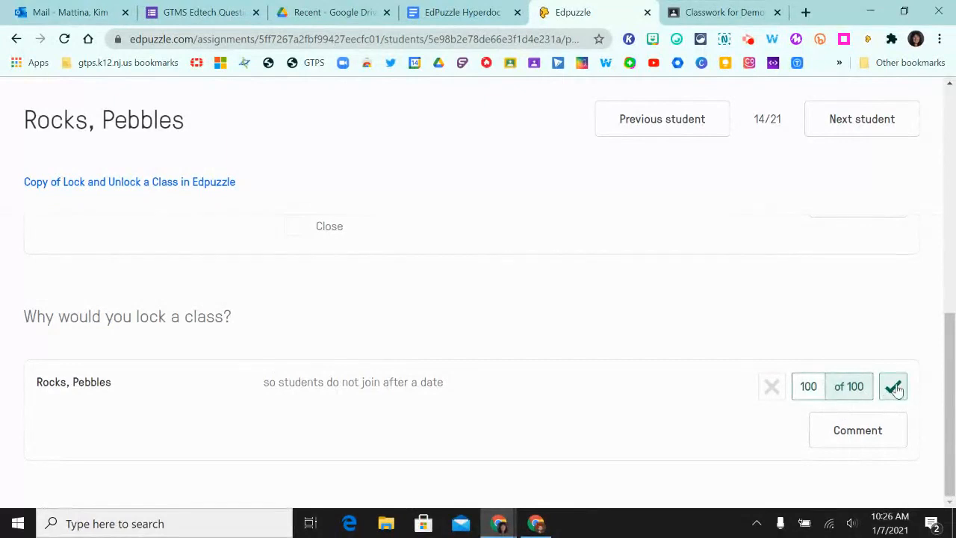
left_click(894, 387)
double_click(807, 386)
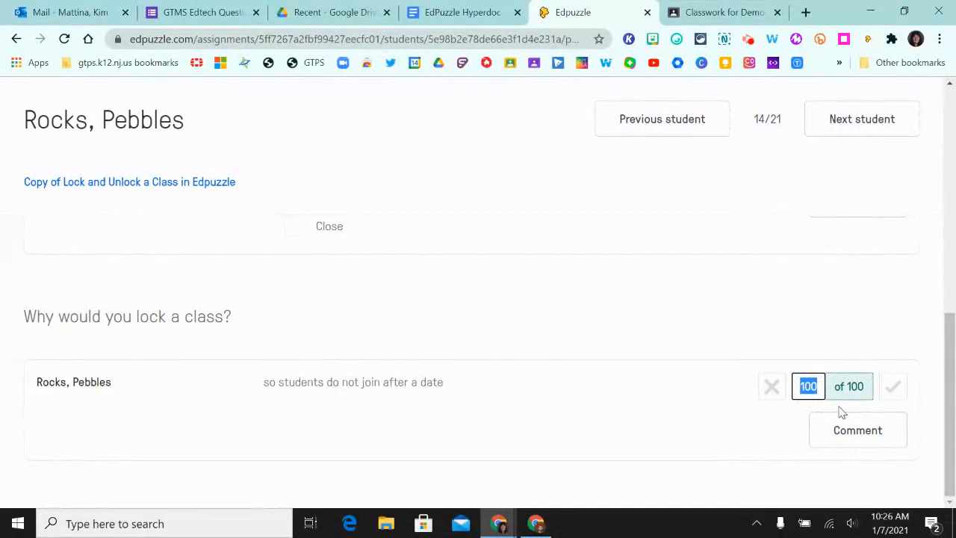
type("85")
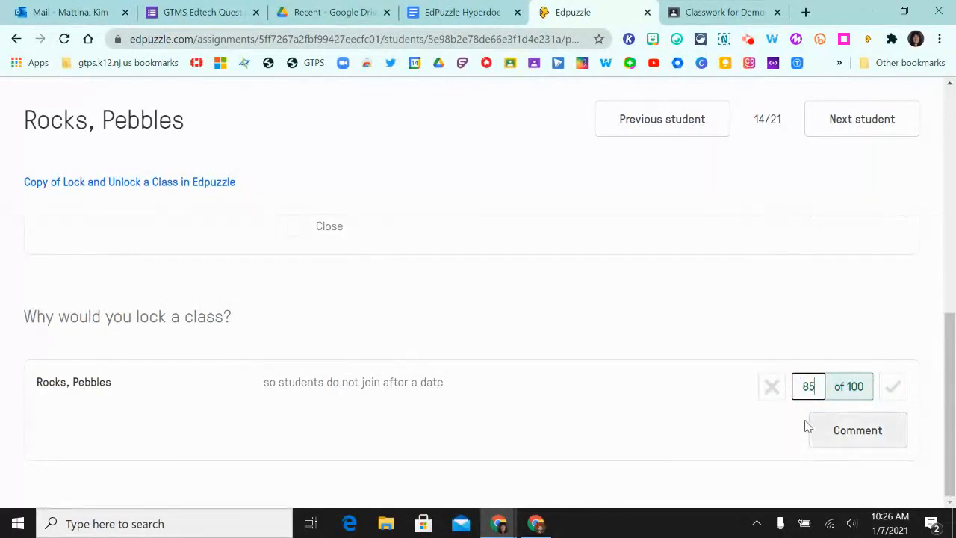
left_click(797, 424)
Step: Add the comment "Nice try!" to the student's open-ended answer and close the answer comments
left_click(858, 439)
left_click(415, 238)
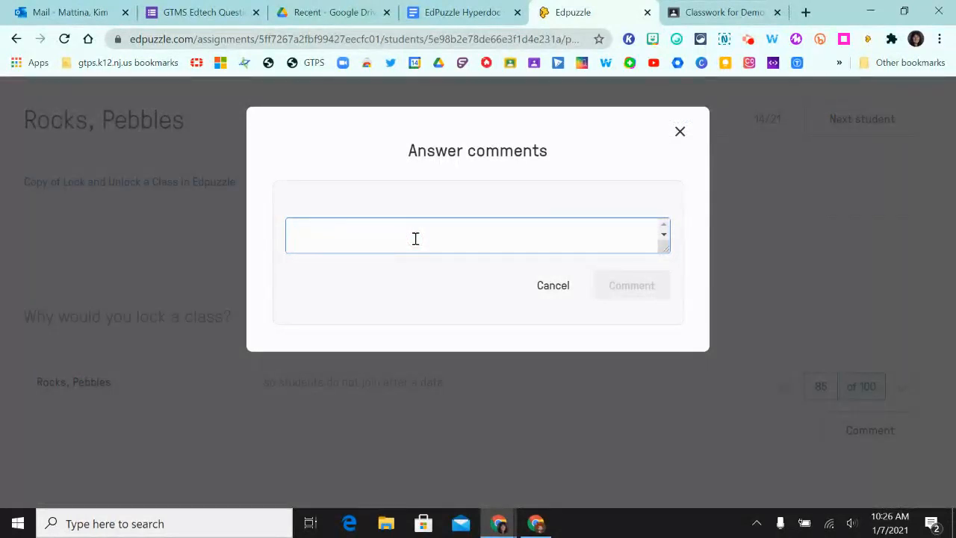
type("Nice try!")
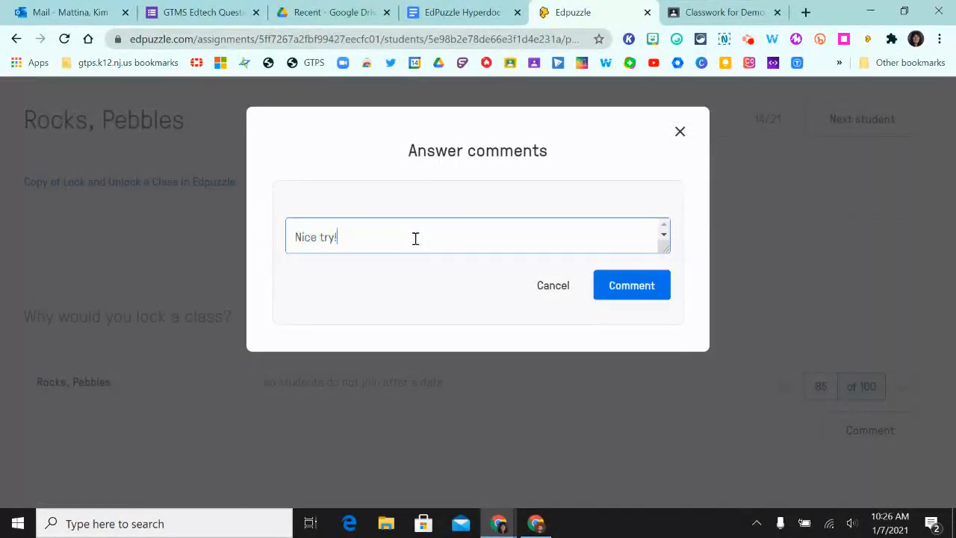
left_click(622, 286)
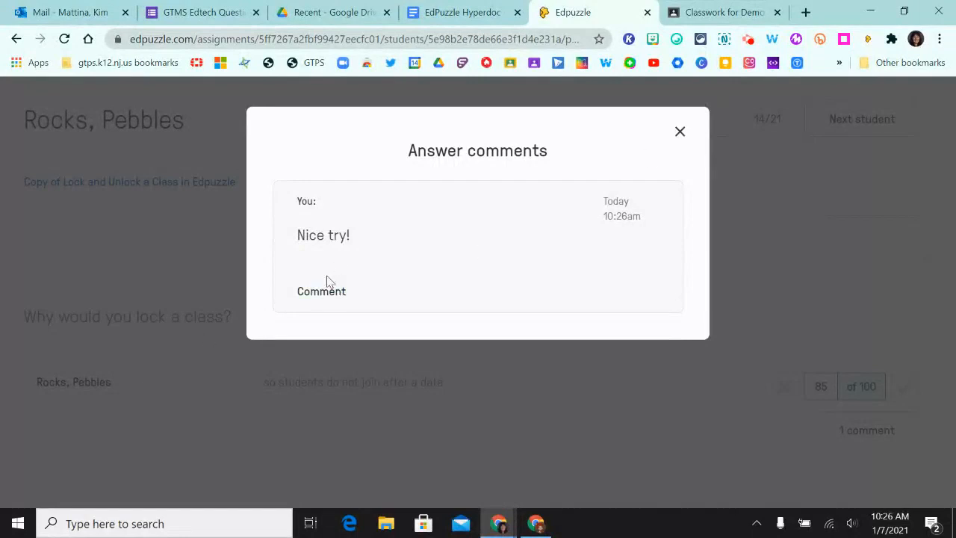
left_click(680, 131)
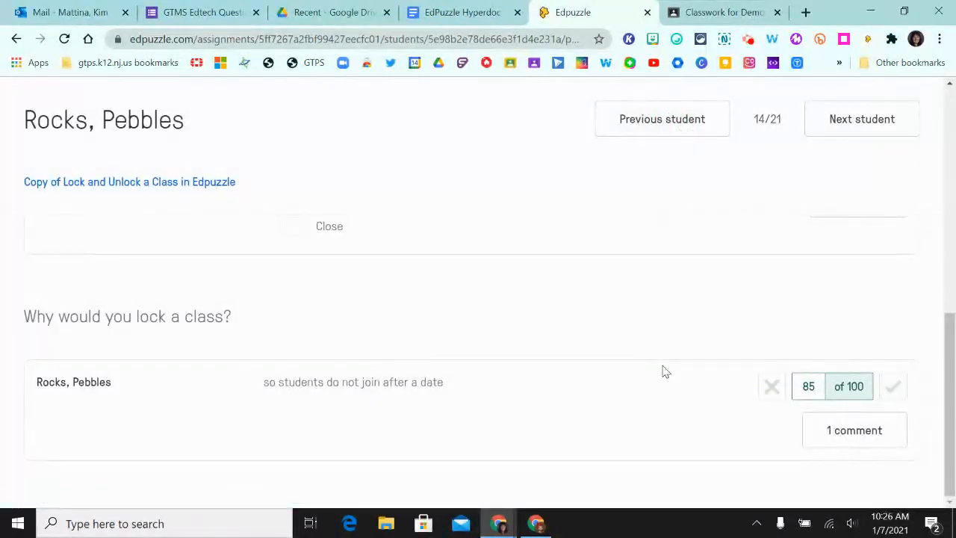
Step: Return to the assignment's student list and check the overall grade of the student who completed the video
scroll(662, 371, "up", 3)
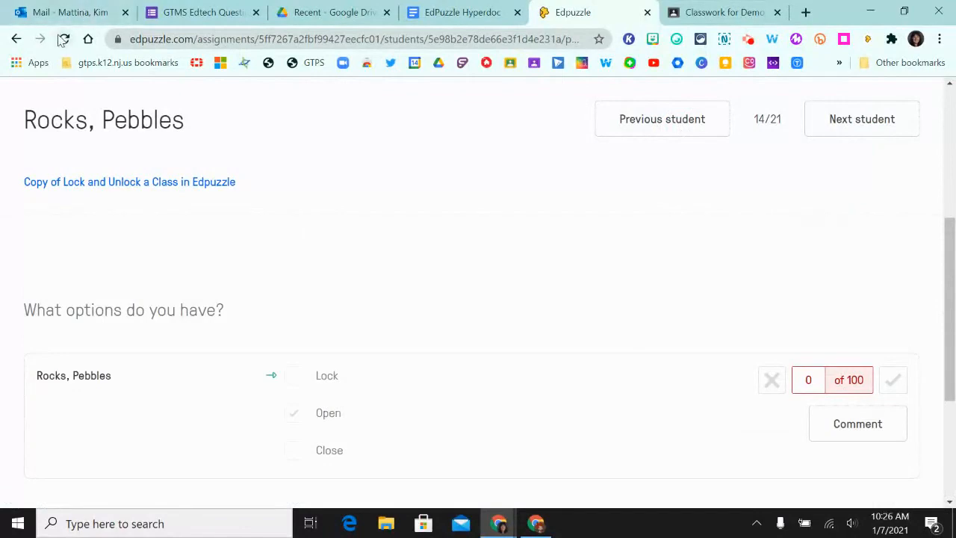
left_click(16, 40)
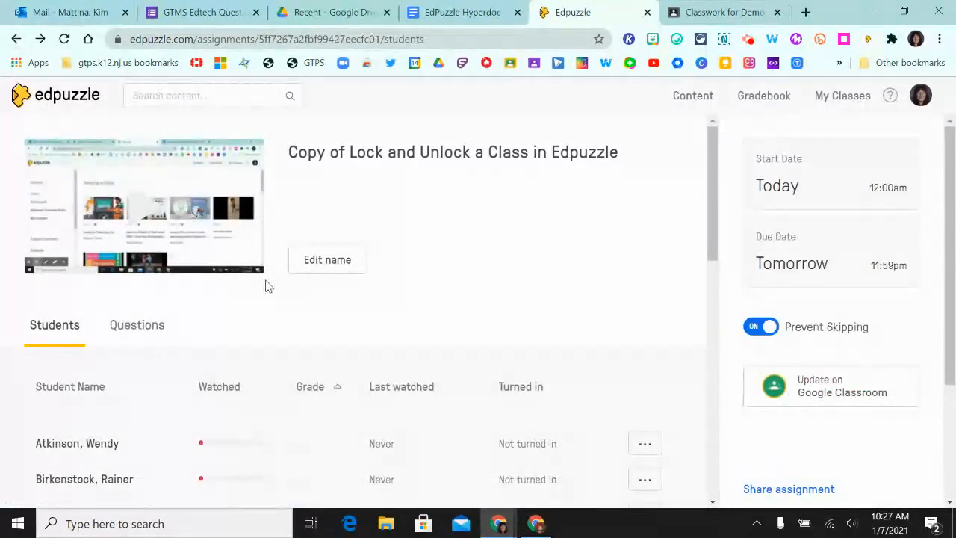
scroll(267, 285, "down", 1)
scroll(267, 286, "down", 8)
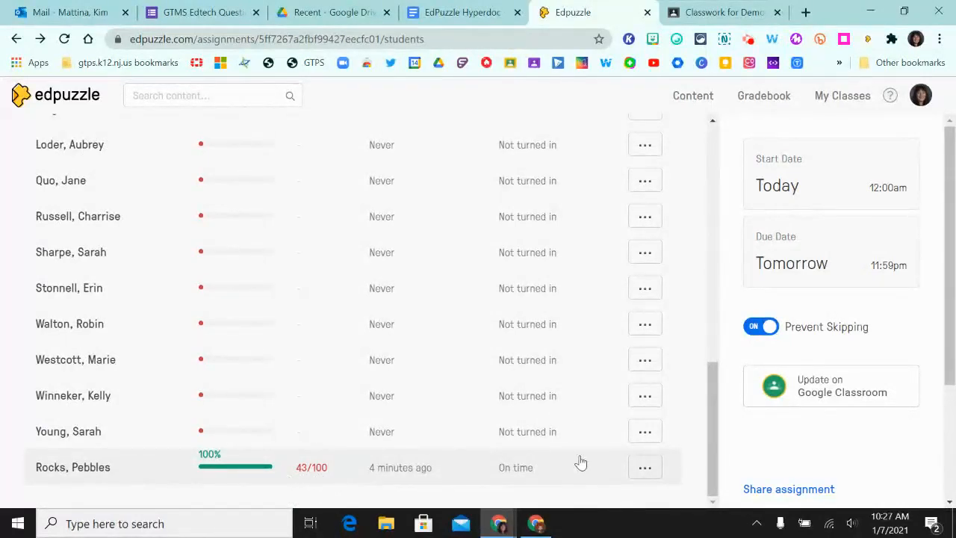
Step: Reopen that student's detailed results and set the score for "What options do you have?" to 100
left_click(284, 473)
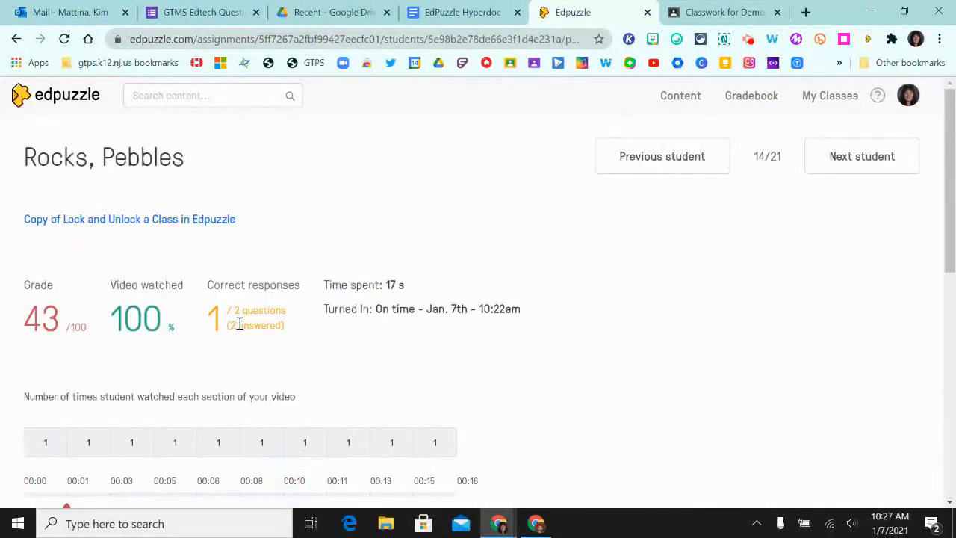
scroll(239, 325, "down", 6)
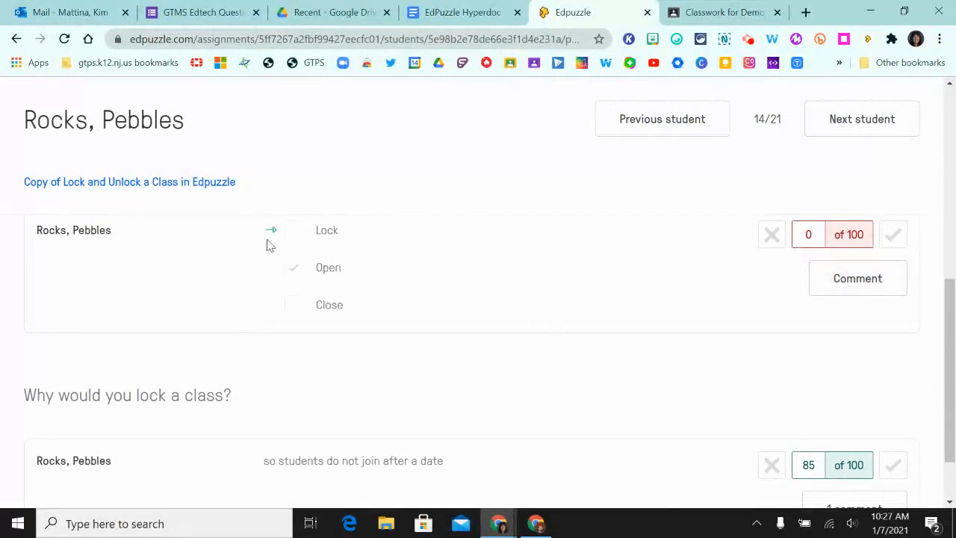
scroll(267, 245, "up", 1)
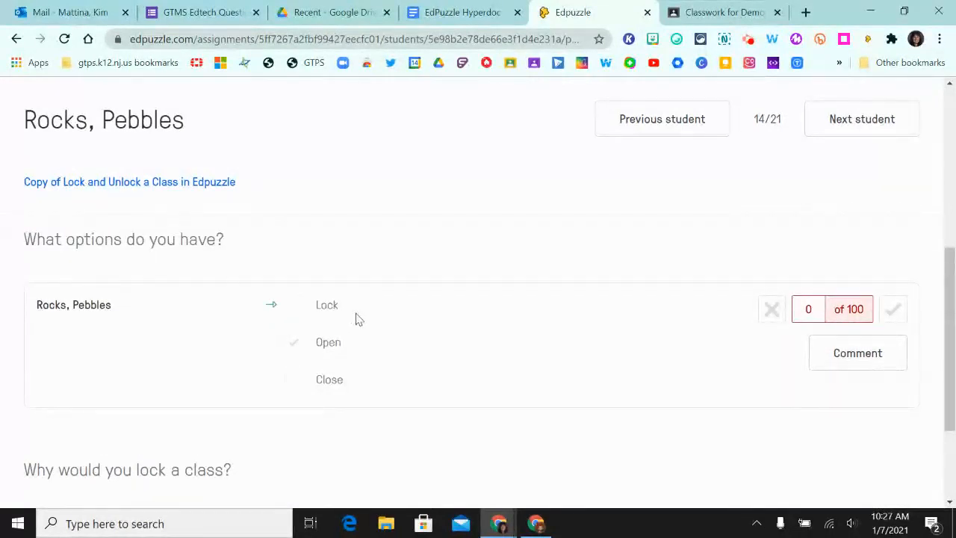
left_click(816, 311)
type("100")
left_click(892, 309)
Step: Set the score for the open-ended answer to "Why would you lock a class?" to 100
scroll(621, 353, "down", 2)
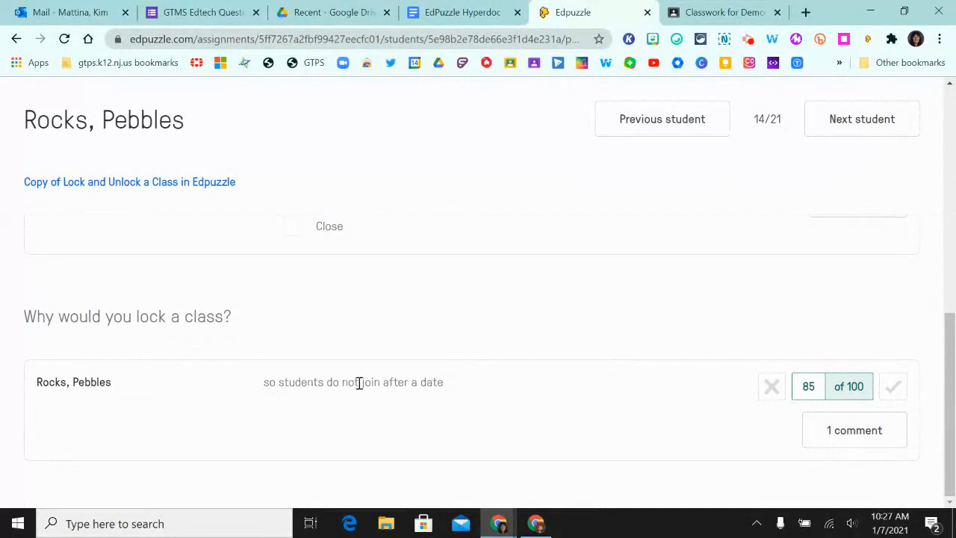
left_click(808, 386)
type("100")
left_click(893, 387)
Step: Go back to the assignment's student list, check the student's grade and update the assignment on Google Classroom
scroll(580, 326, "up", 7)
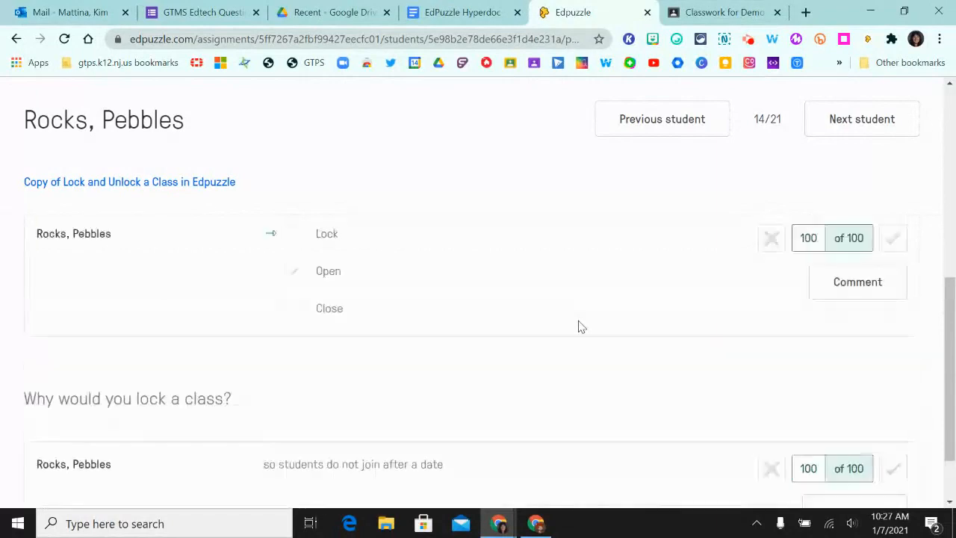
left_click(16, 38)
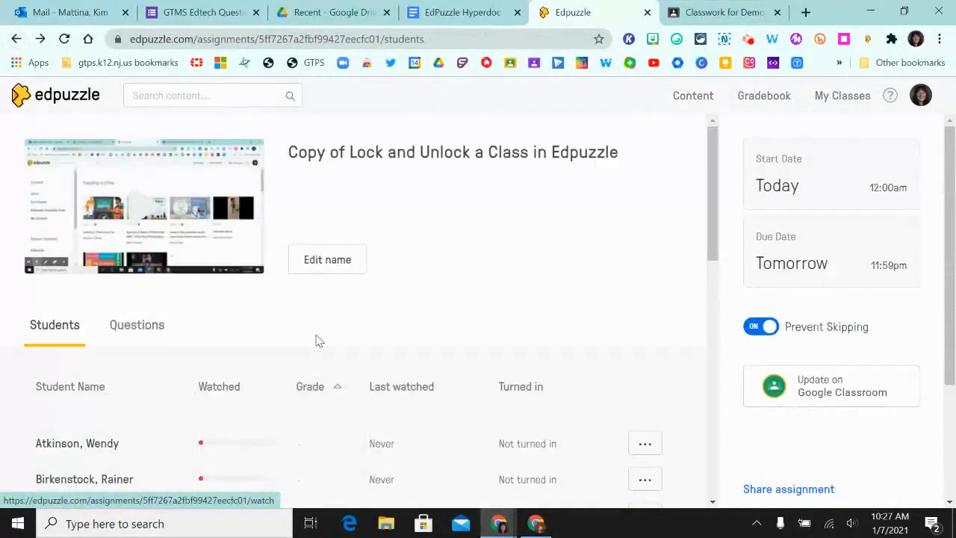
scroll(317, 340, "down", 8)
scroll(319, 343, "down", 2)
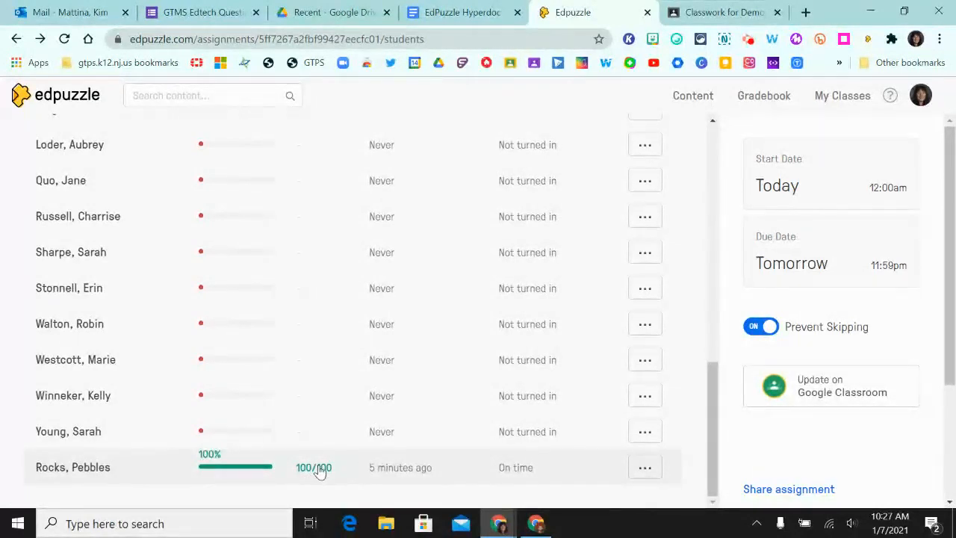
left_click(828, 398)
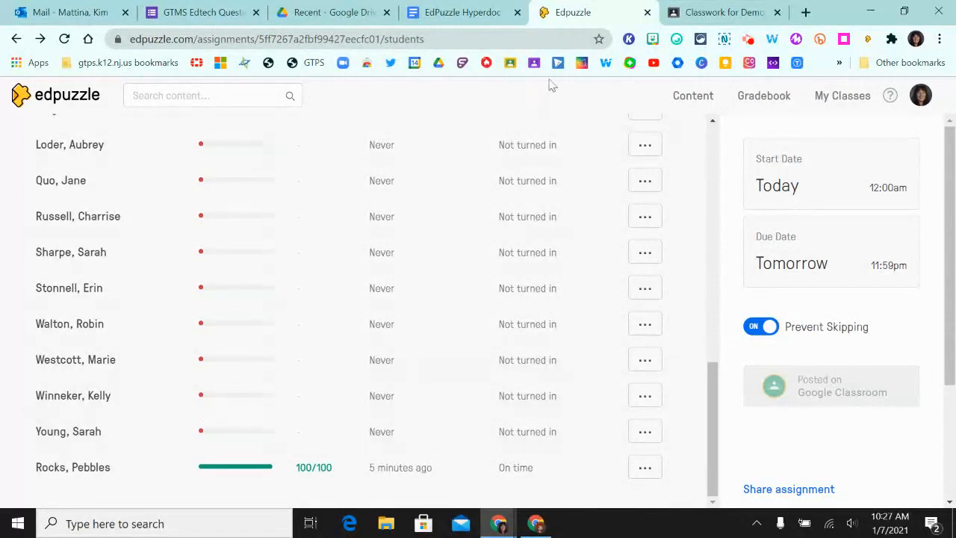
Step: Reload the teacher's Demo classwork in Google Classroom and check the graded student's score for the copied Edpuzzle assignment
left_click(696, 14)
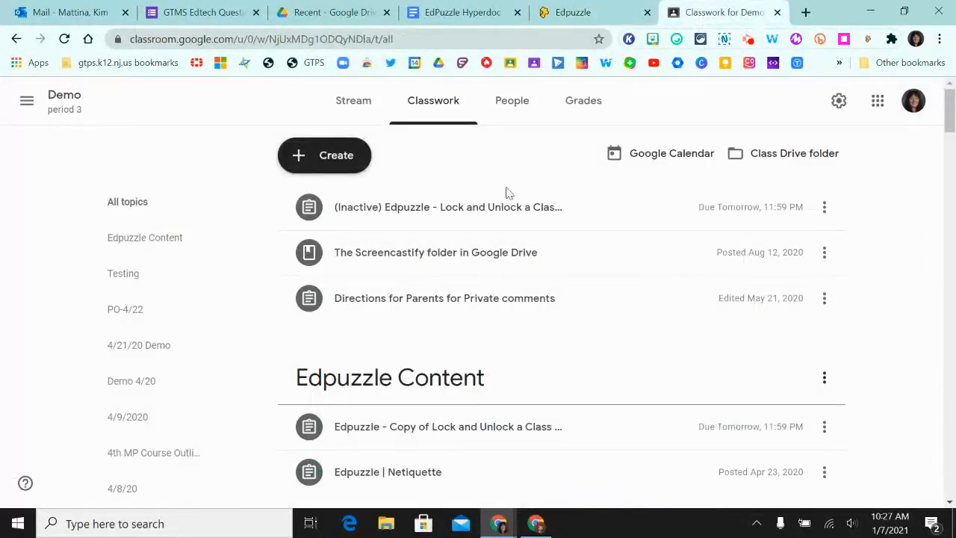
left_click(64, 38)
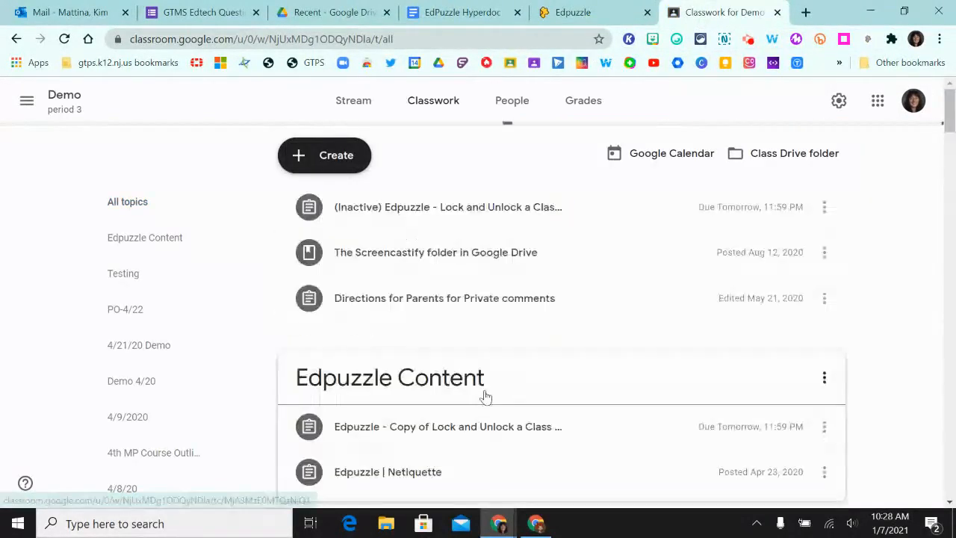
scroll(485, 396, "down", 1)
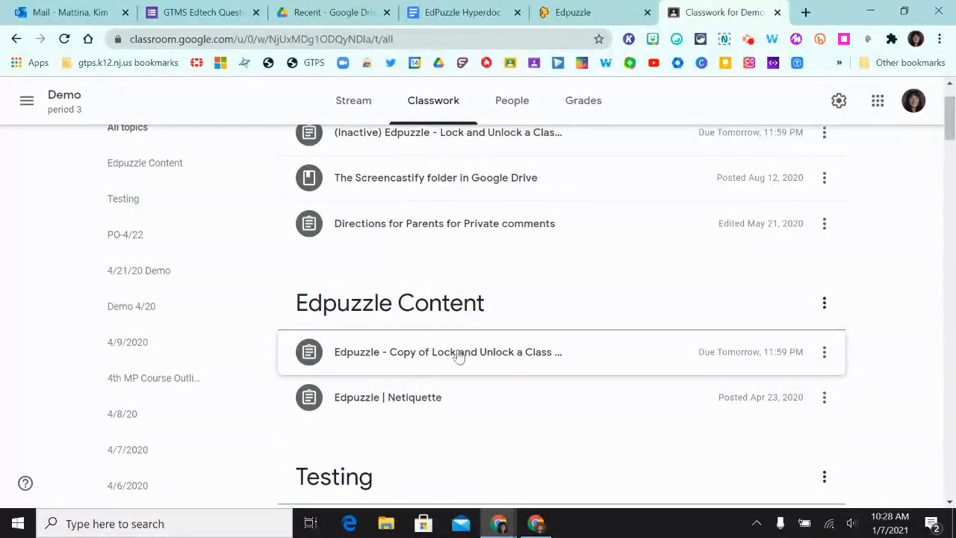
left_click(470, 359)
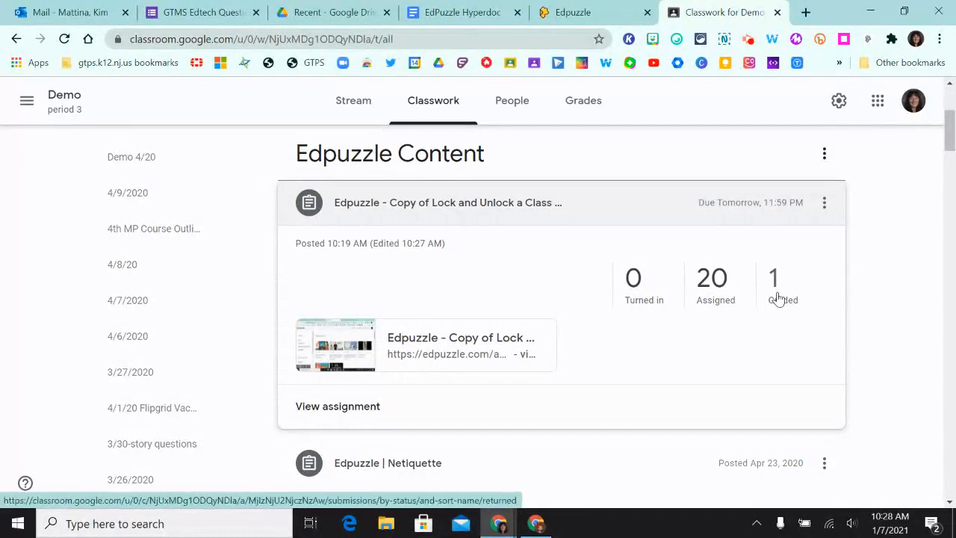
left_click(777, 297)
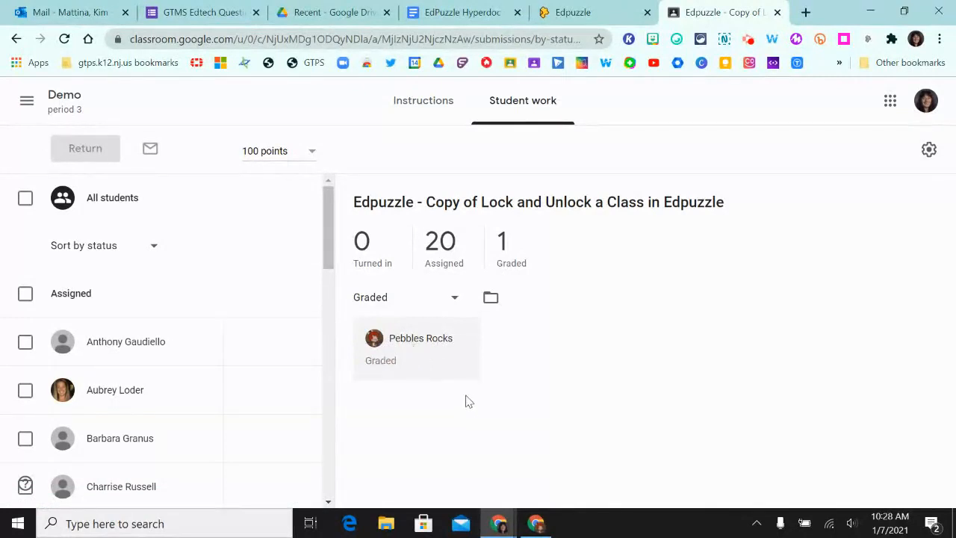
scroll(186, 379, "down", 10)
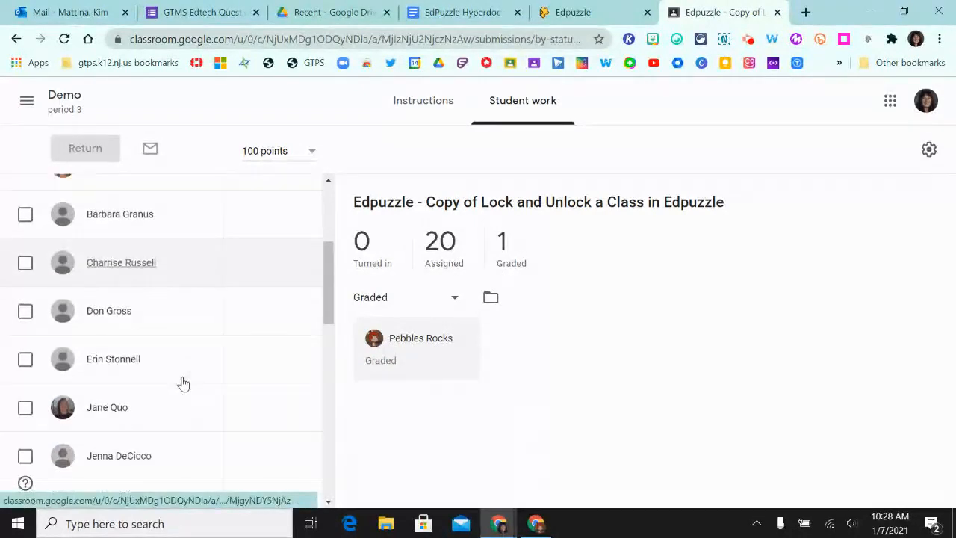
scroll(183, 383, "down", 2)
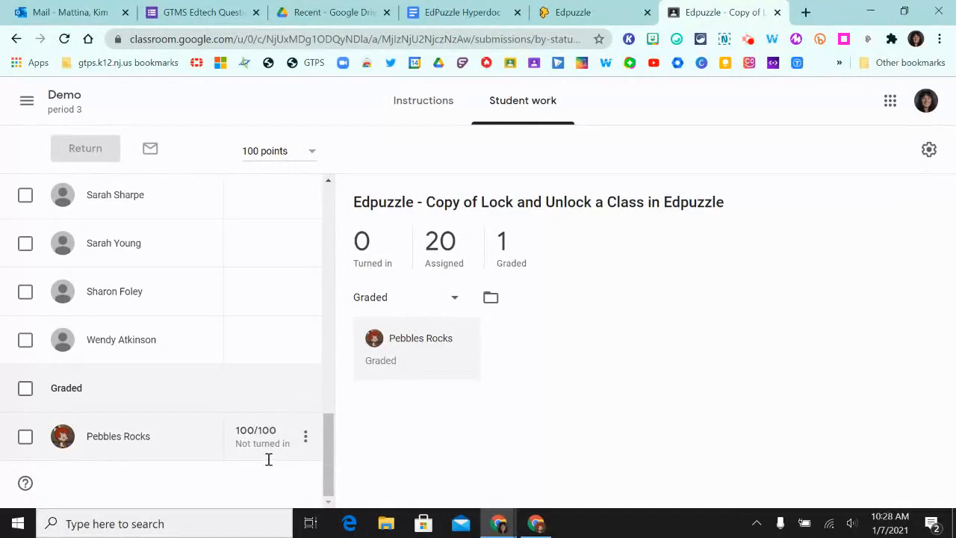
Step: Switch to the student's Chrome window, reload the Demo class and view the copied Edpuzzle assignment's details with its grade
left_click(540, 526)
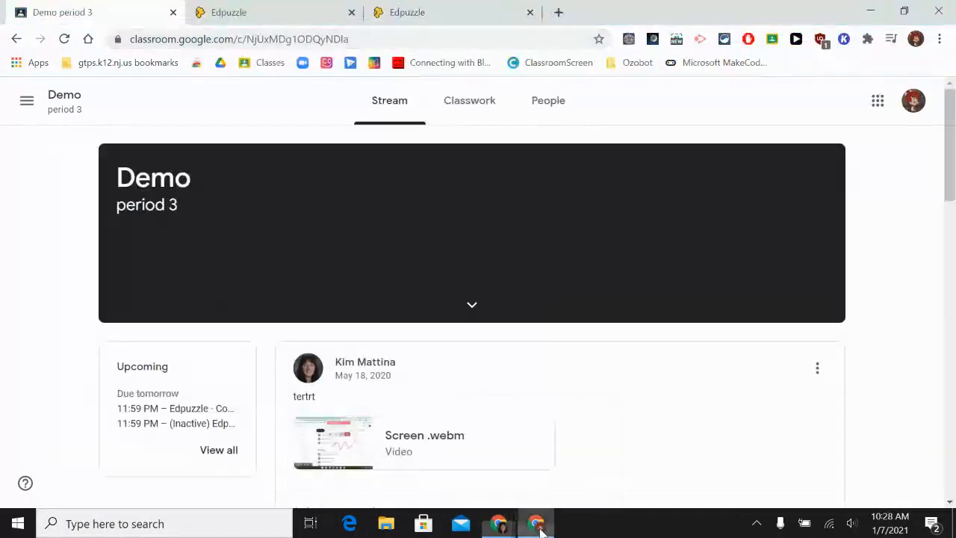
left_click(64, 39)
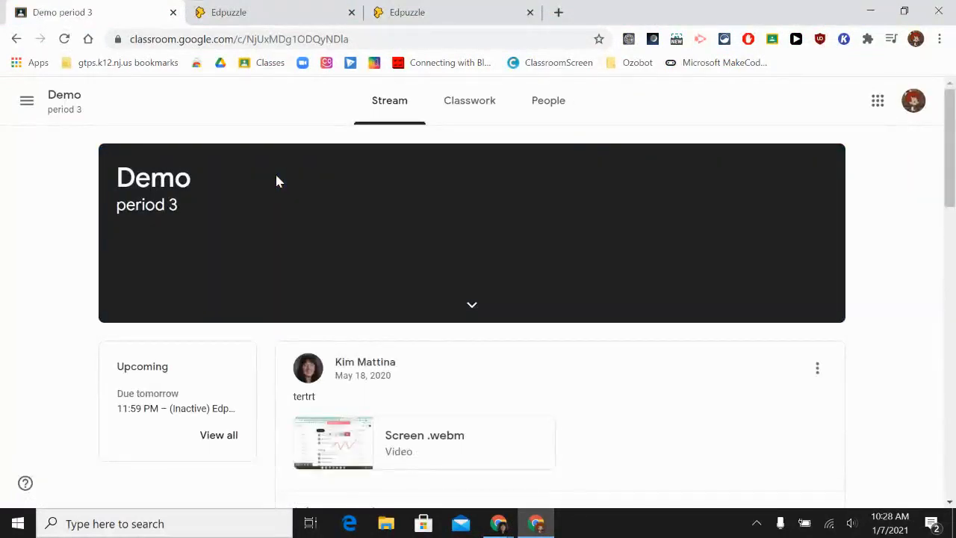
left_click(469, 105)
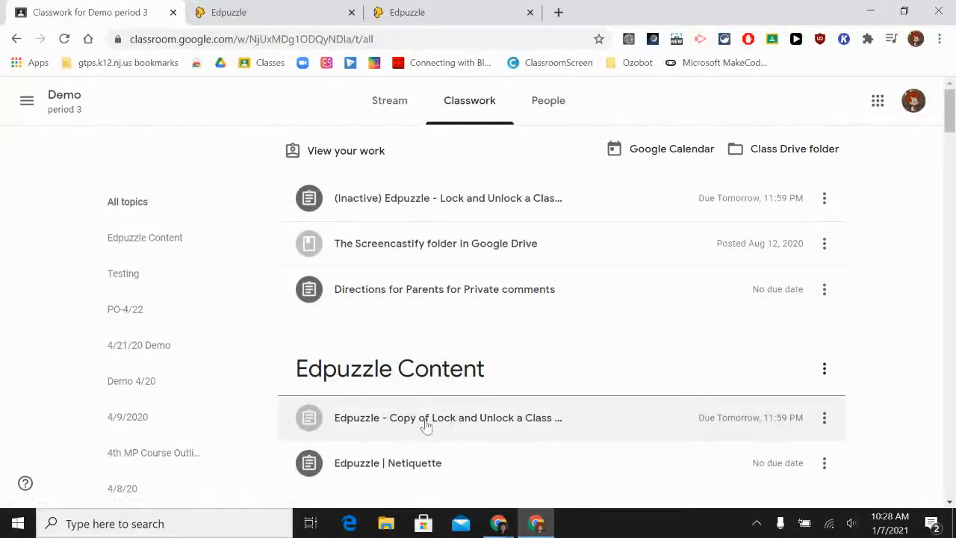
scroll(437, 424, "down", 1)
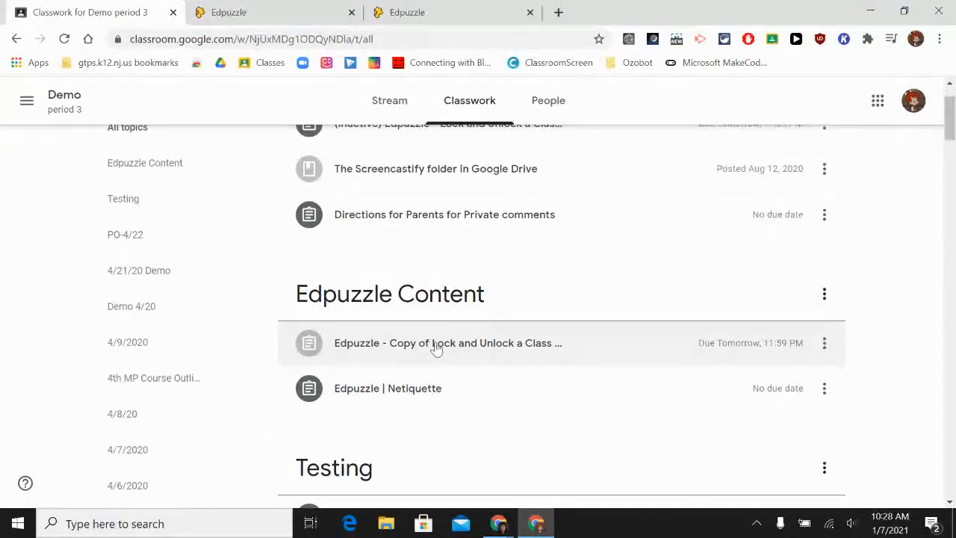
left_click(442, 351)
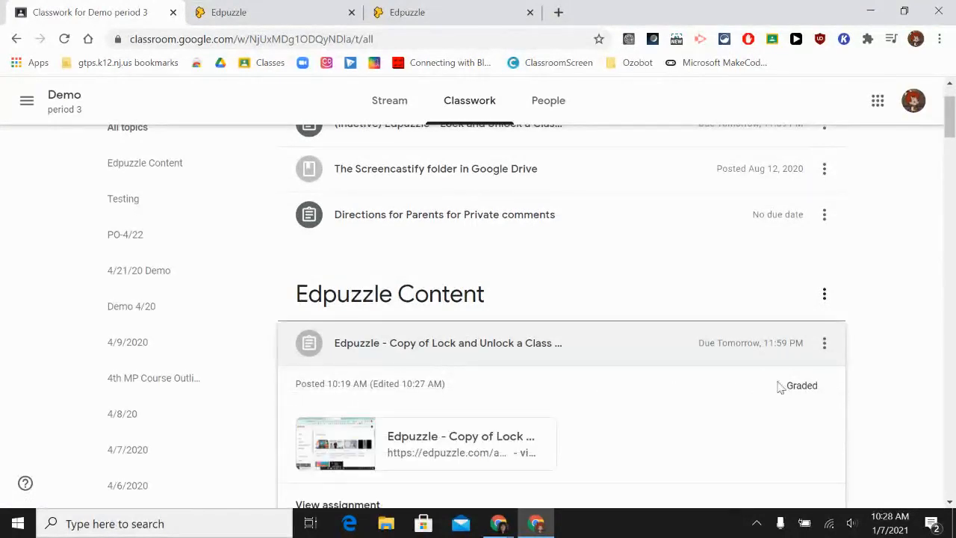
scroll(572, 380, "down", 2)
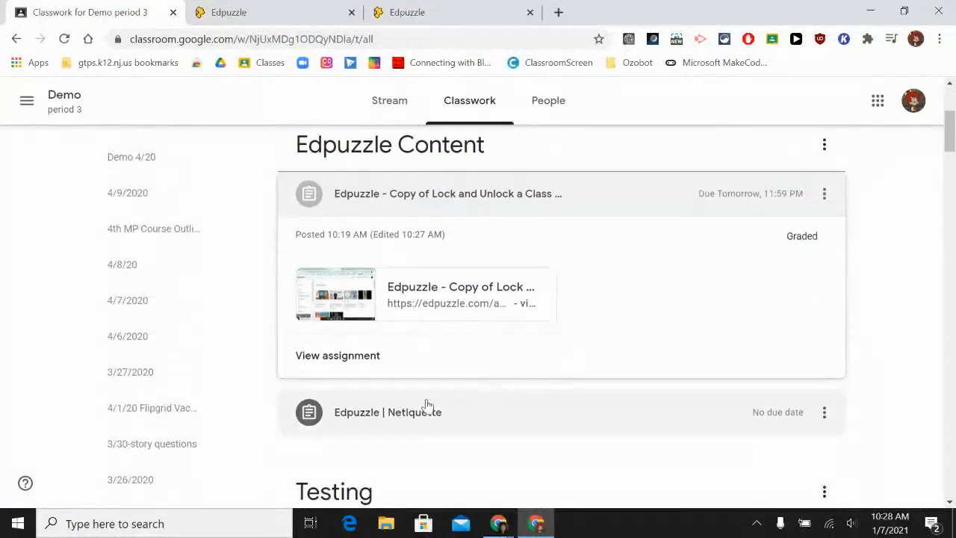
left_click(367, 361)
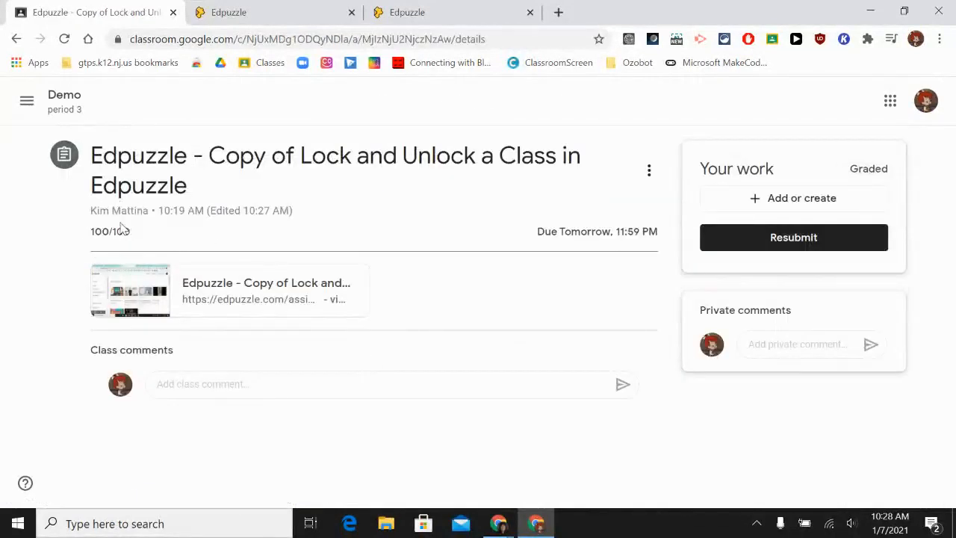